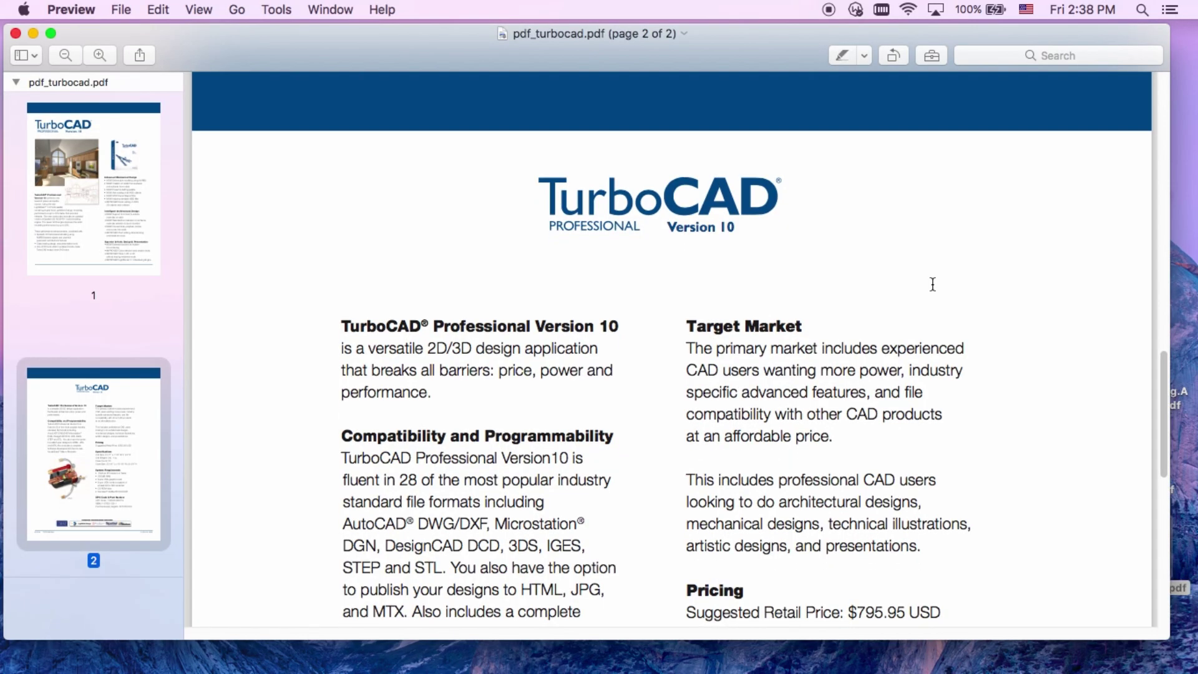
pyautogui.scroll(-5, 932, 284)
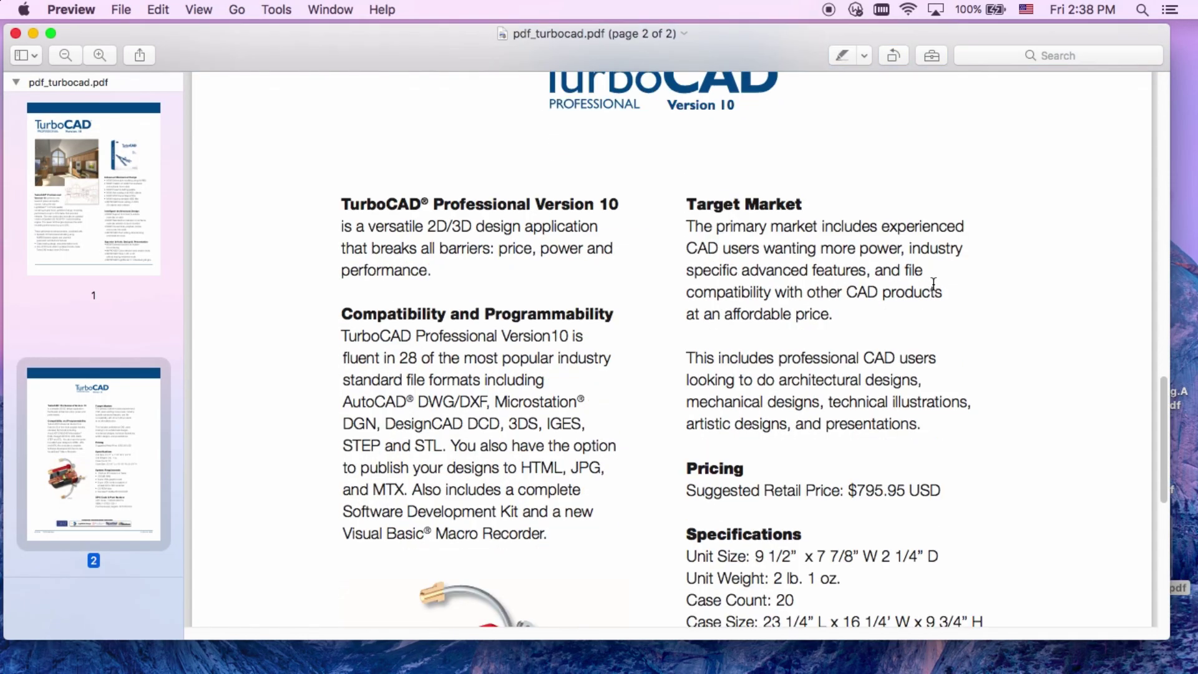
pyautogui.scroll(-5, 932, 284)
pyautogui.scroll(-5, 932, 283)
pyautogui.scroll(-4, 932, 284)
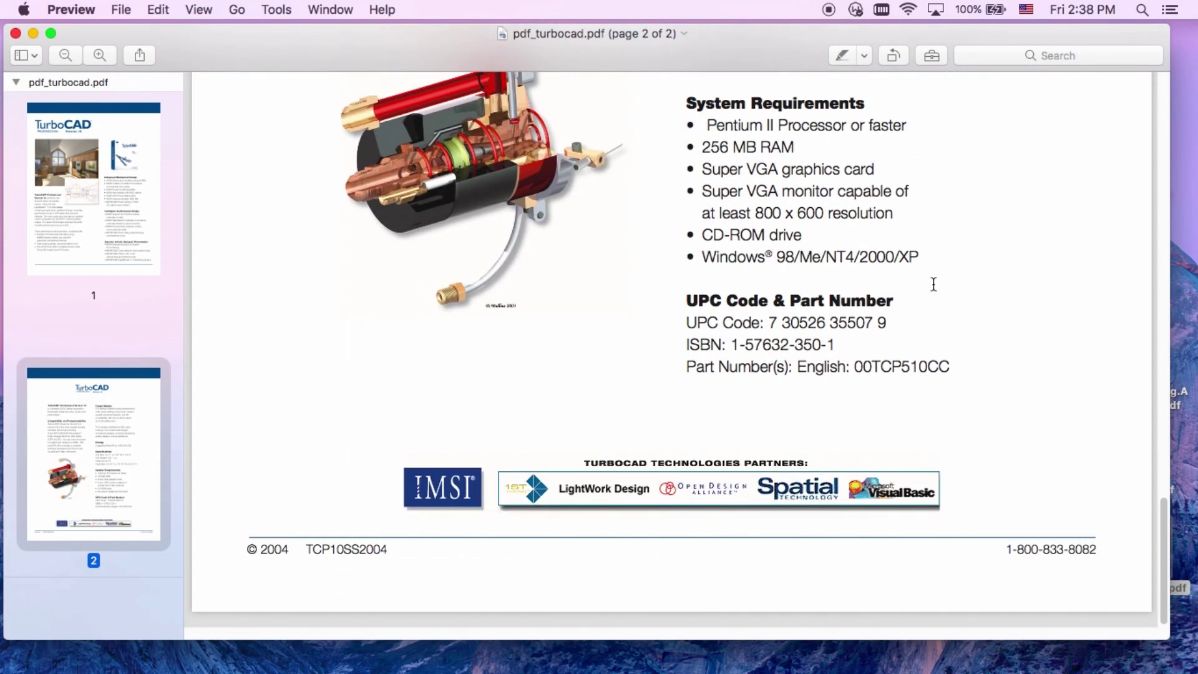
pyautogui.scroll(5, 932, 283)
pyautogui.scroll(5, 932, 283)
pyautogui.scroll(5, 932, 283)
pyautogui.scroll(5, 932, 284)
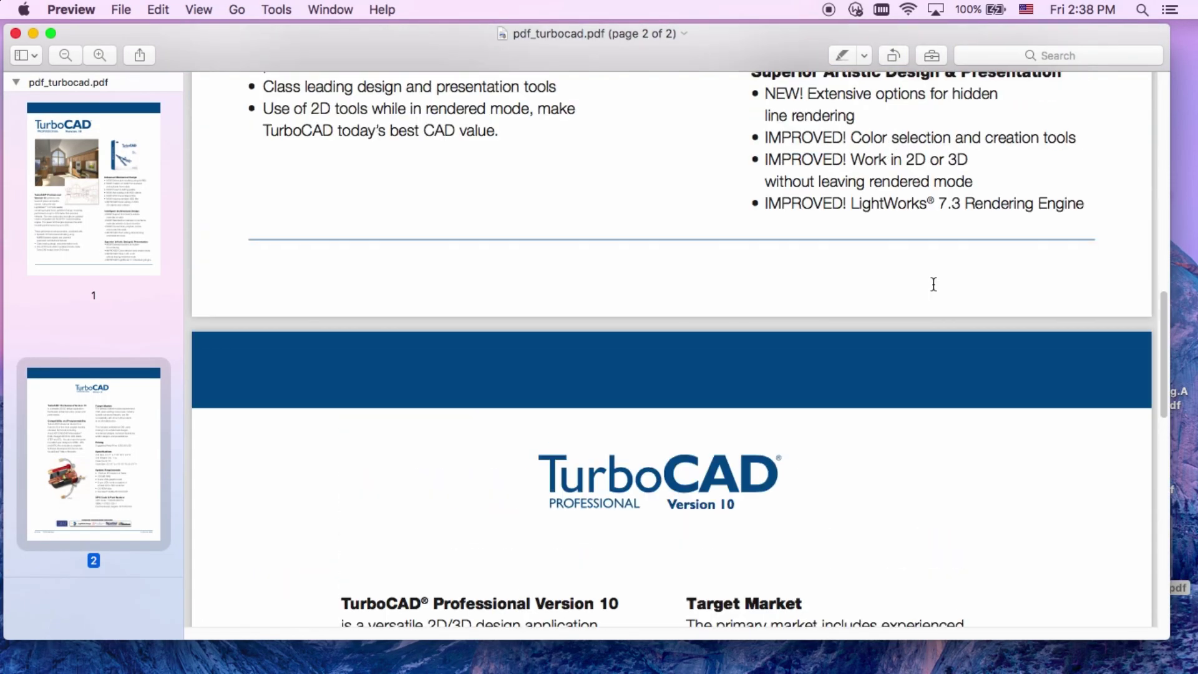
pyautogui.scroll(5, 933, 284)
pyautogui.scroll(5, 932, 284)
pyautogui.scroll(5, 932, 284)
pyautogui.scroll(5, 932, 283)
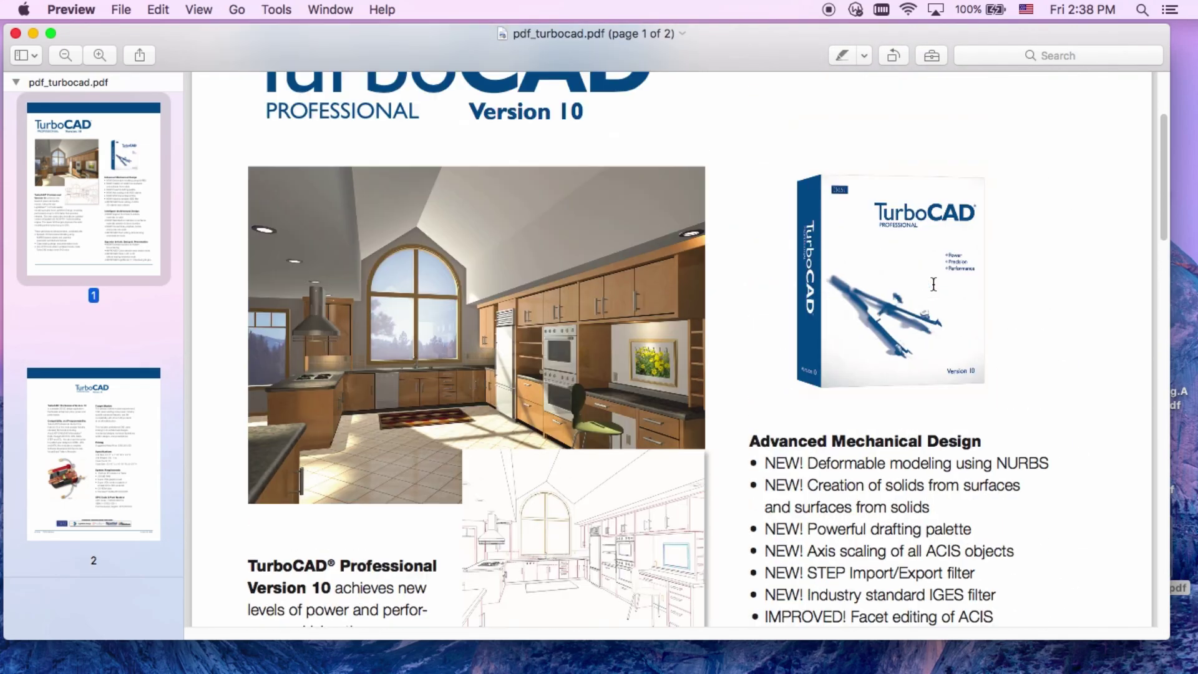
pyautogui.scroll(5, 932, 284)
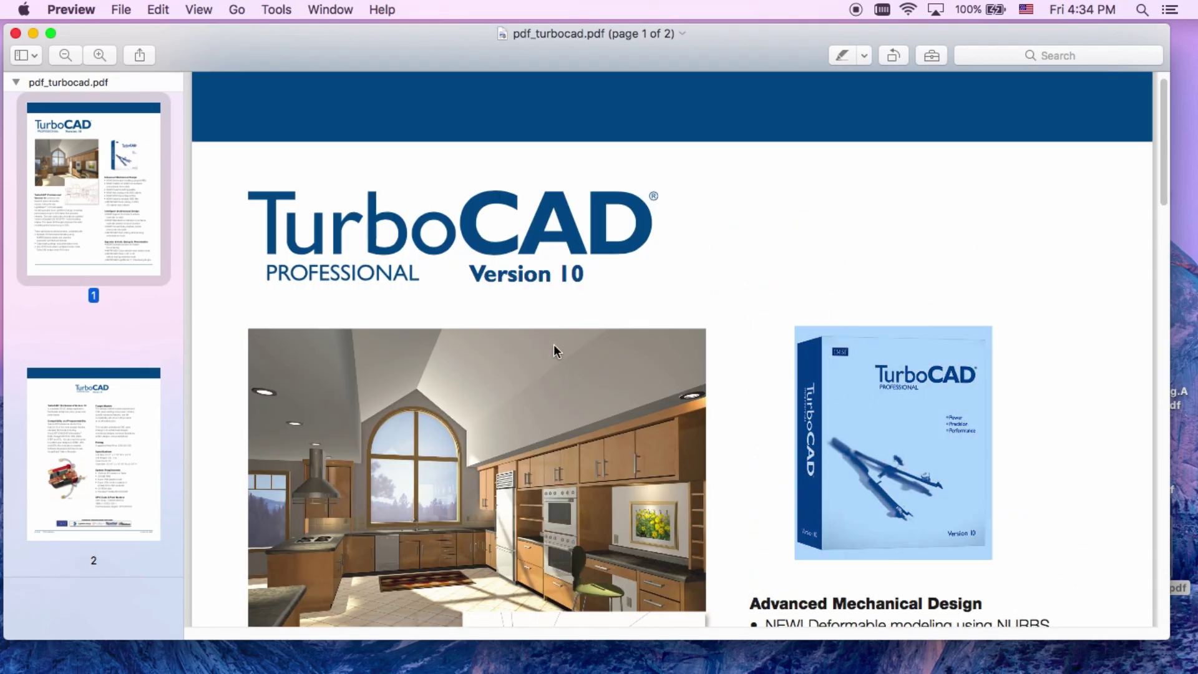
# Select the kitchen photo and TurboCAD box image in pdf_turbocad.pdf, then close Preview
pyautogui.click(553, 350)
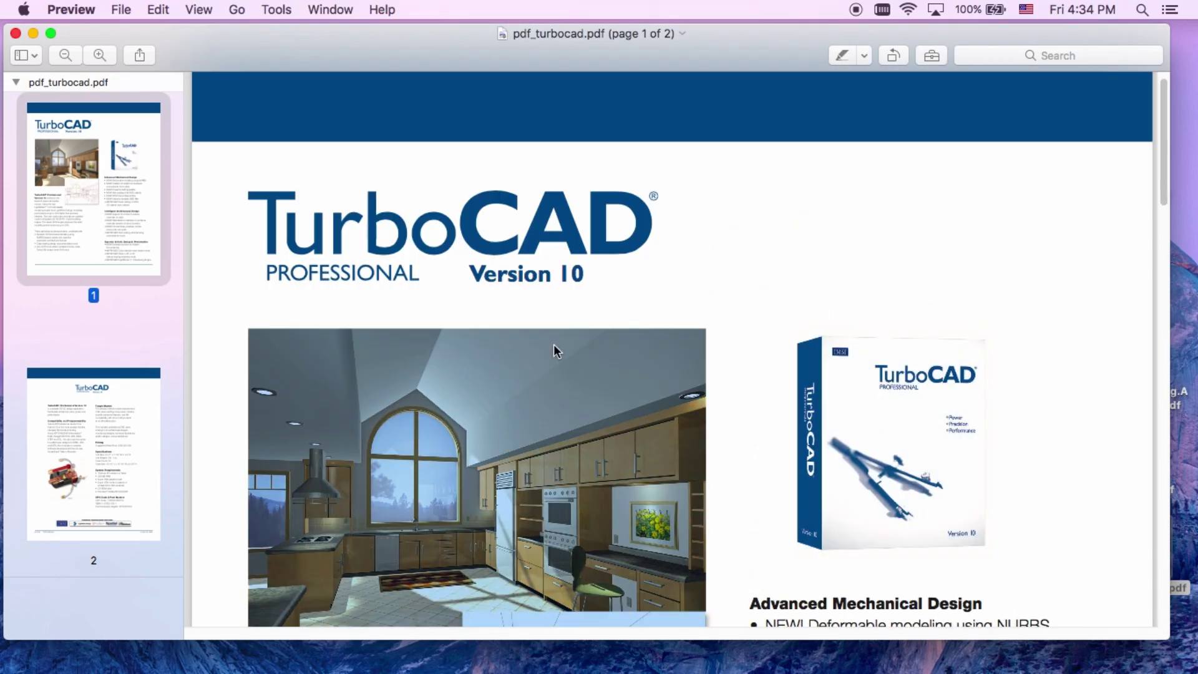
pyautogui.click(553, 350)
pyautogui.click(574, 371)
pyautogui.click(870, 370)
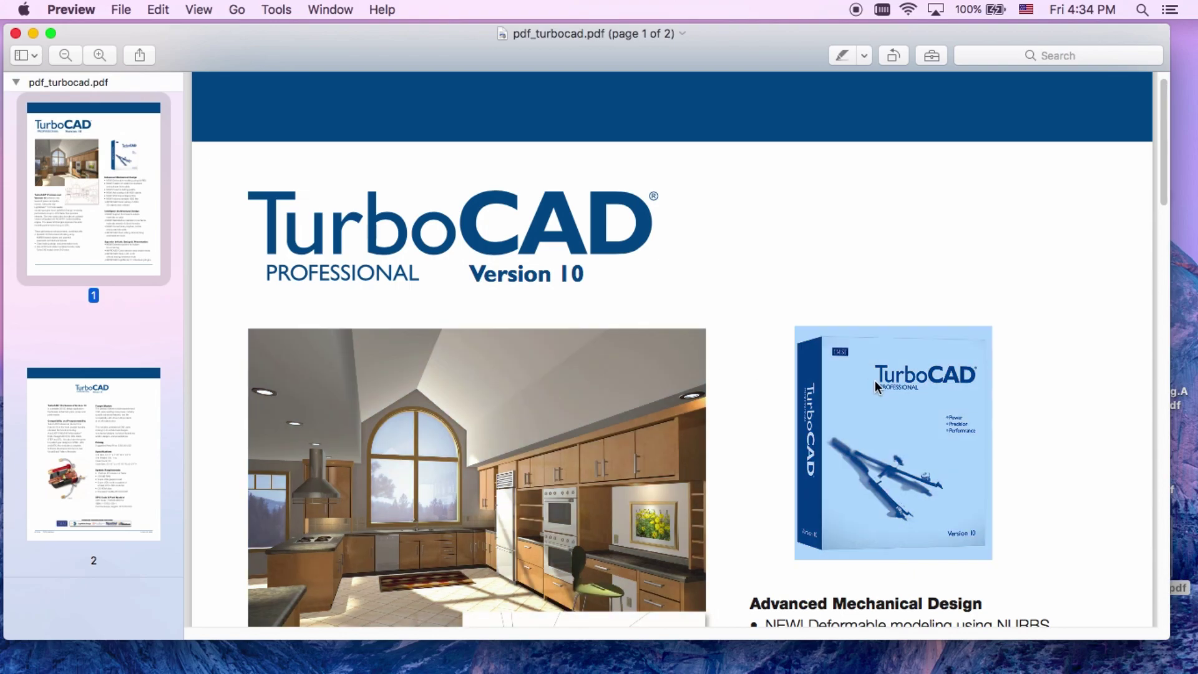
pyautogui.click(15, 33)
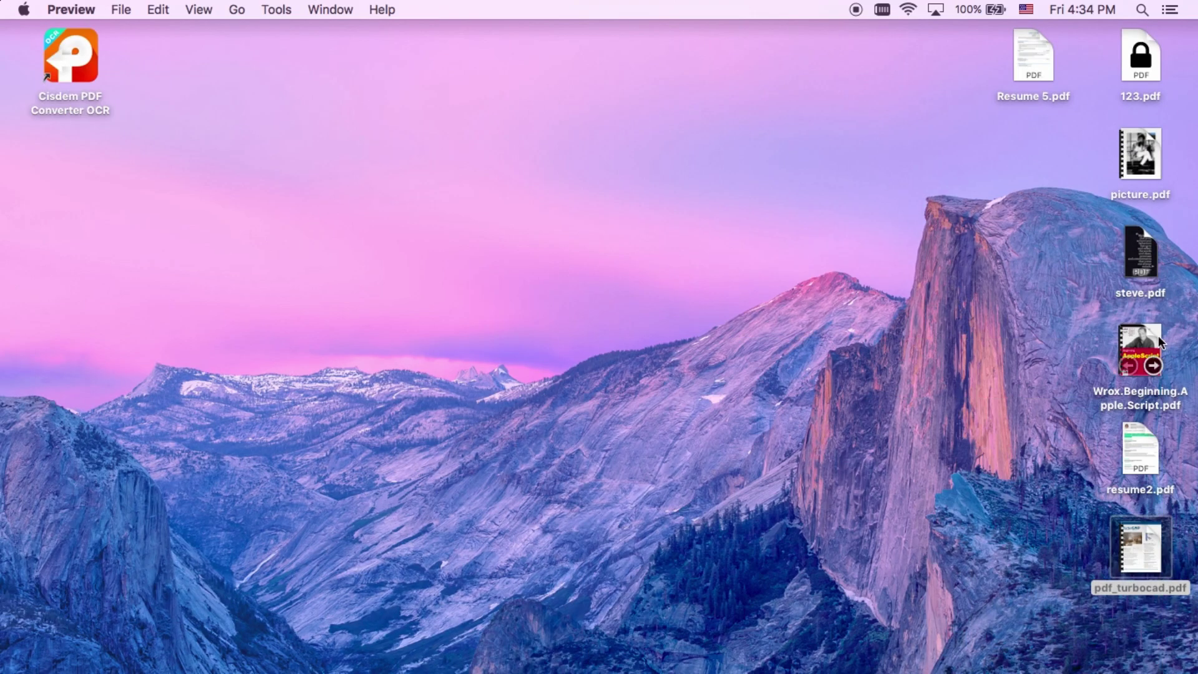
# Open Wrox.Beginning.Apple.Script.pdf from the desktop
pyautogui.doubleClick(1140, 349)
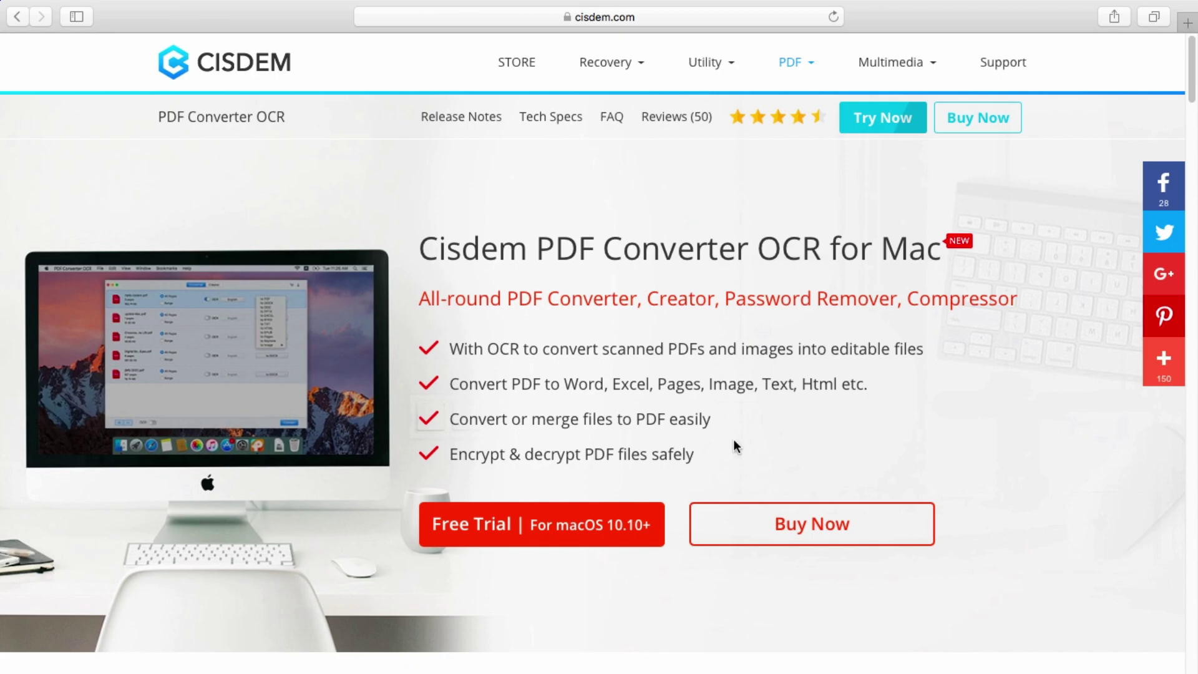
pyautogui.scroll(-8, 733, 439)
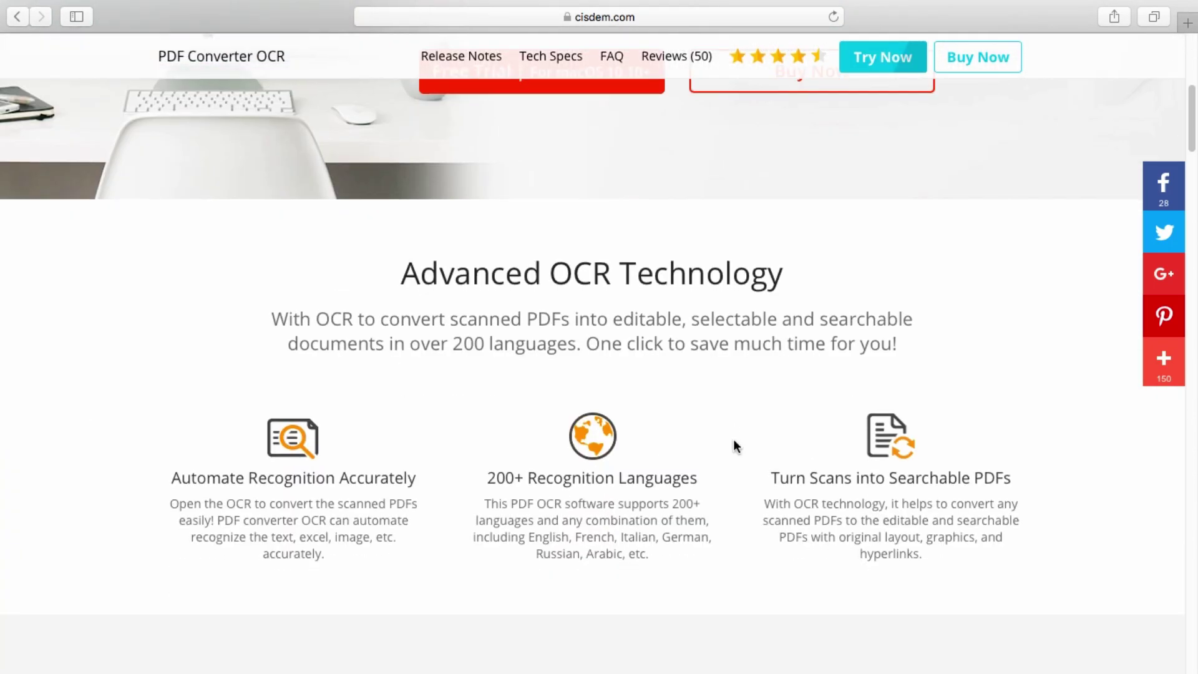
pyautogui.scroll(-2, 733, 439)
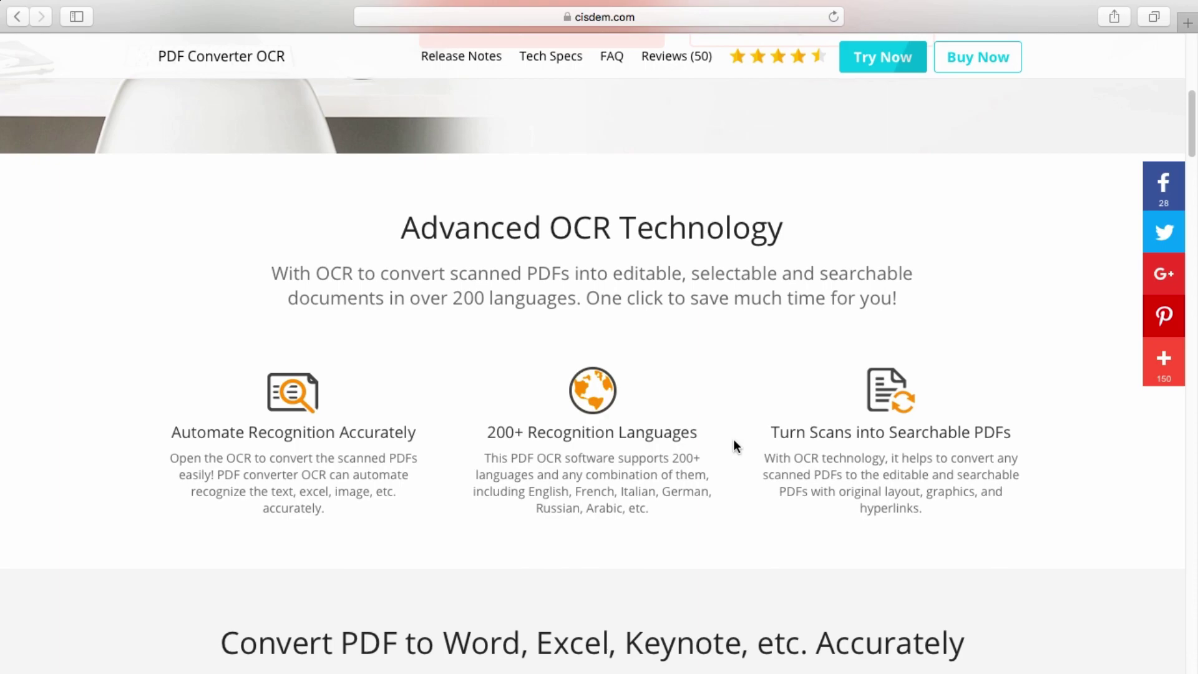
pyautogui.scroll(-12, 733, 439)
pyautogui.scroll(-1, 733, 439)
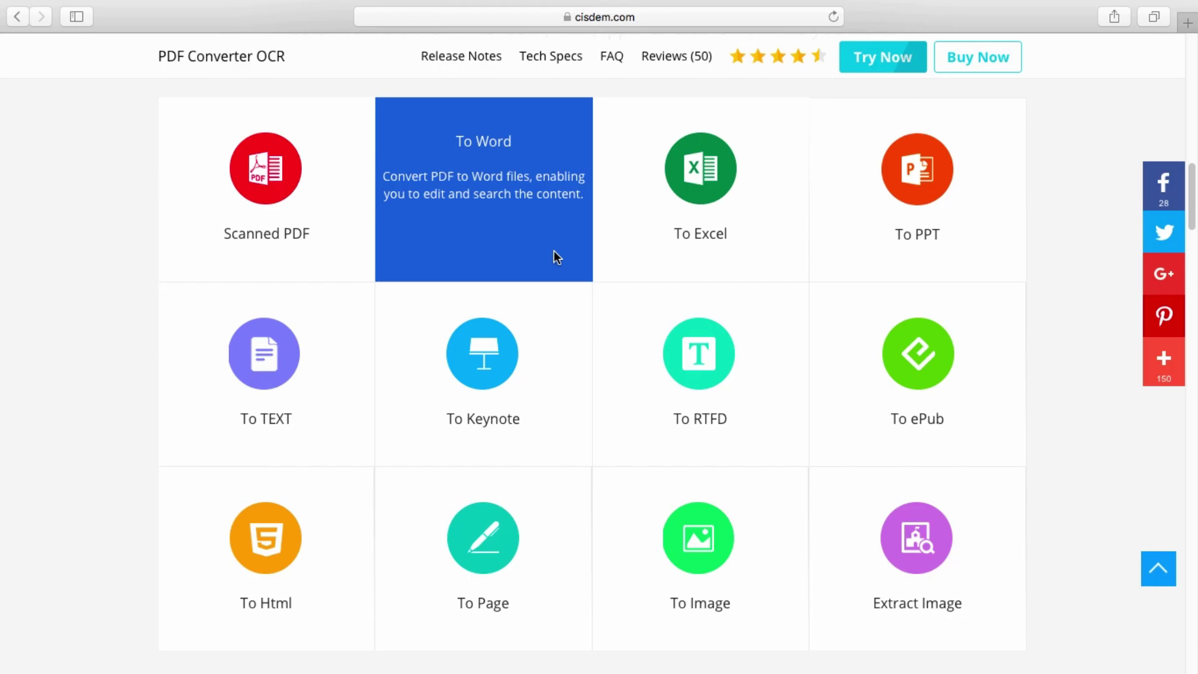
pyautogui.scroll(-10, 552, 250)
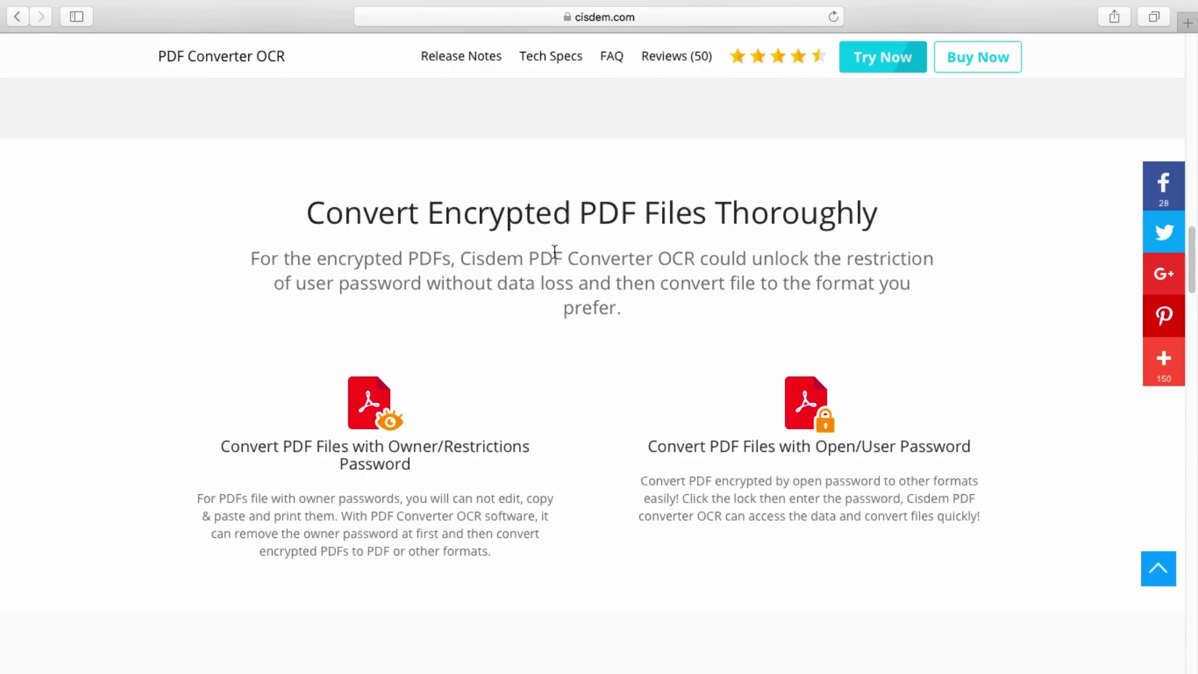
pyautogui.scroll(-10, 553, 249)
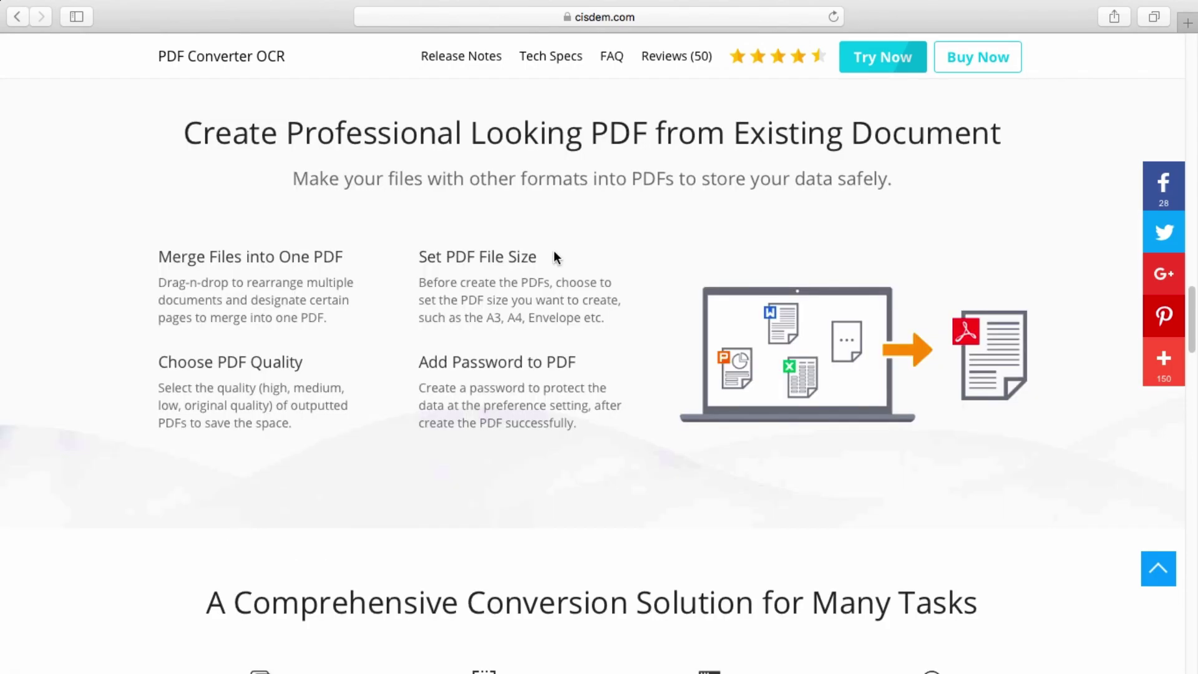
pyautogui.scroll(-10, 553, 250)
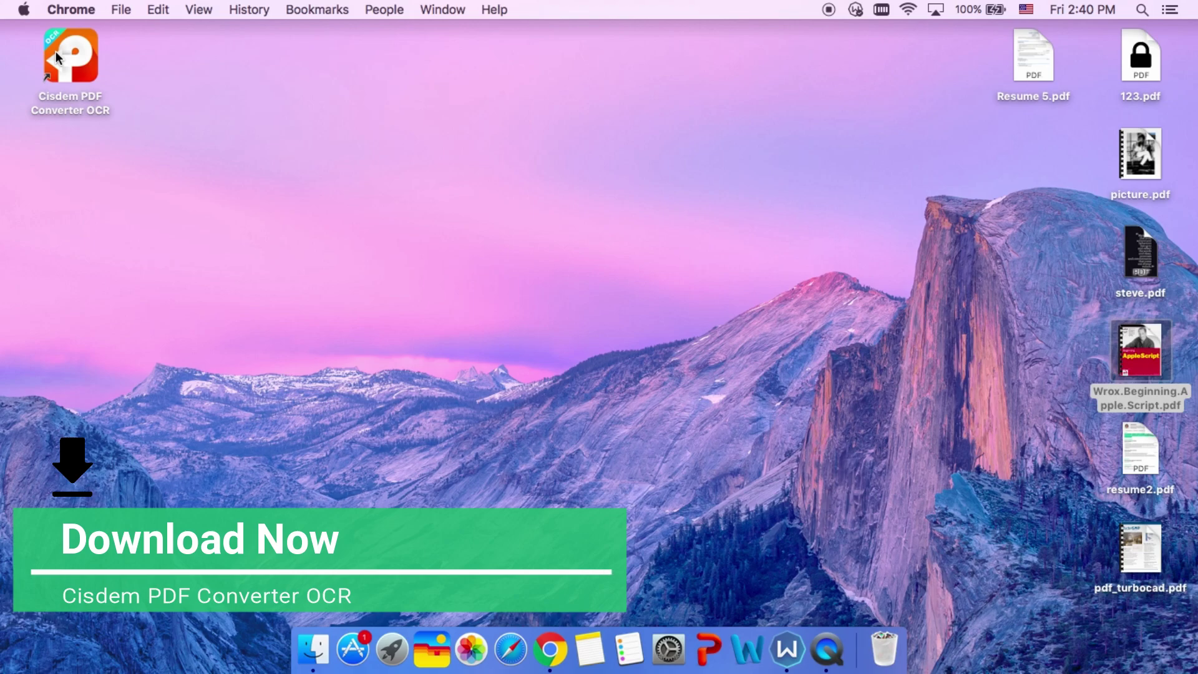
# Launch Cisdem PDF Converter OCR from its desktop icon
pyautogui.doubleClick(75, 63)
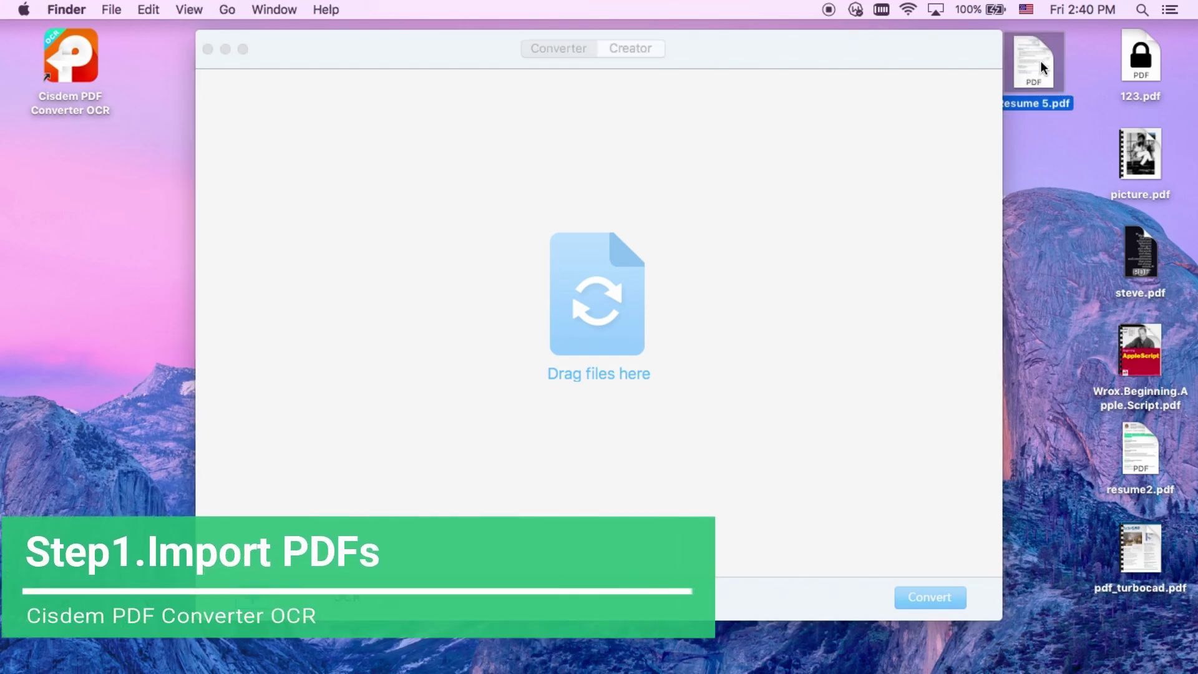
# Drag Resume 5.pdf, 123.pdf and picture.pdf from the desktop into the converter list, then bring up the file picker
pyautogui.moveTo(1040, 61)
pyautogui.mouseDown()
pyautogui.moveTo(961, 101)
pyautogui.moveTo(765, 123)
pyautogui.mouseUp()
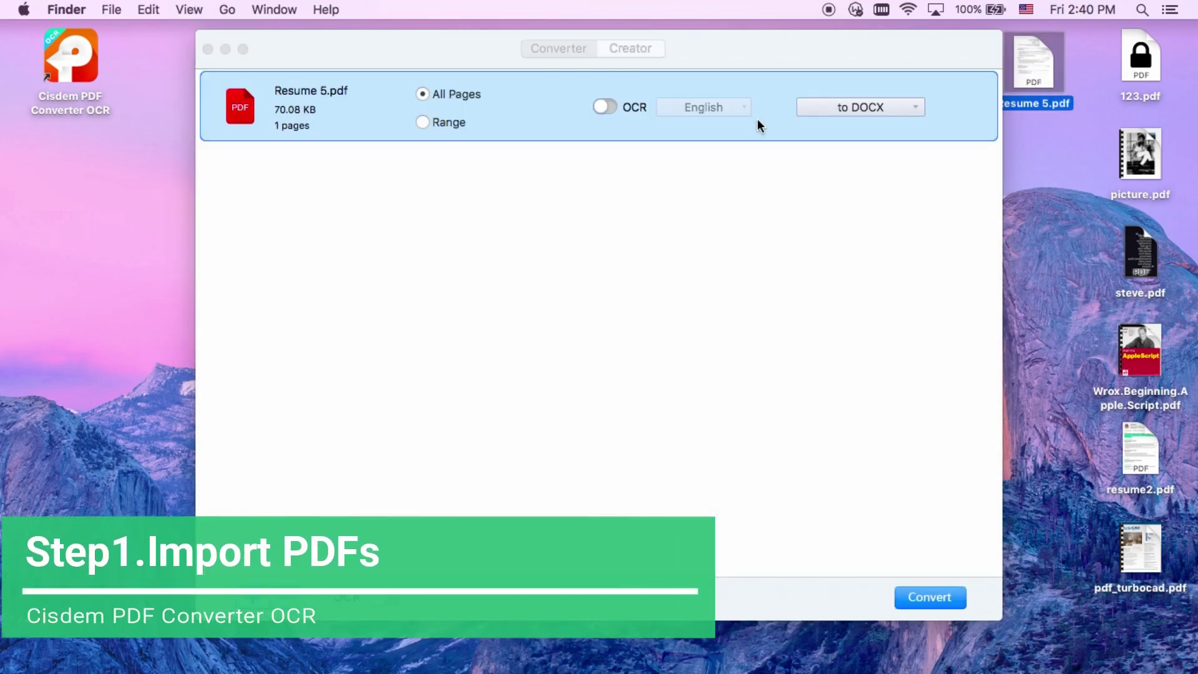
pyautogui.click(1139, 60)
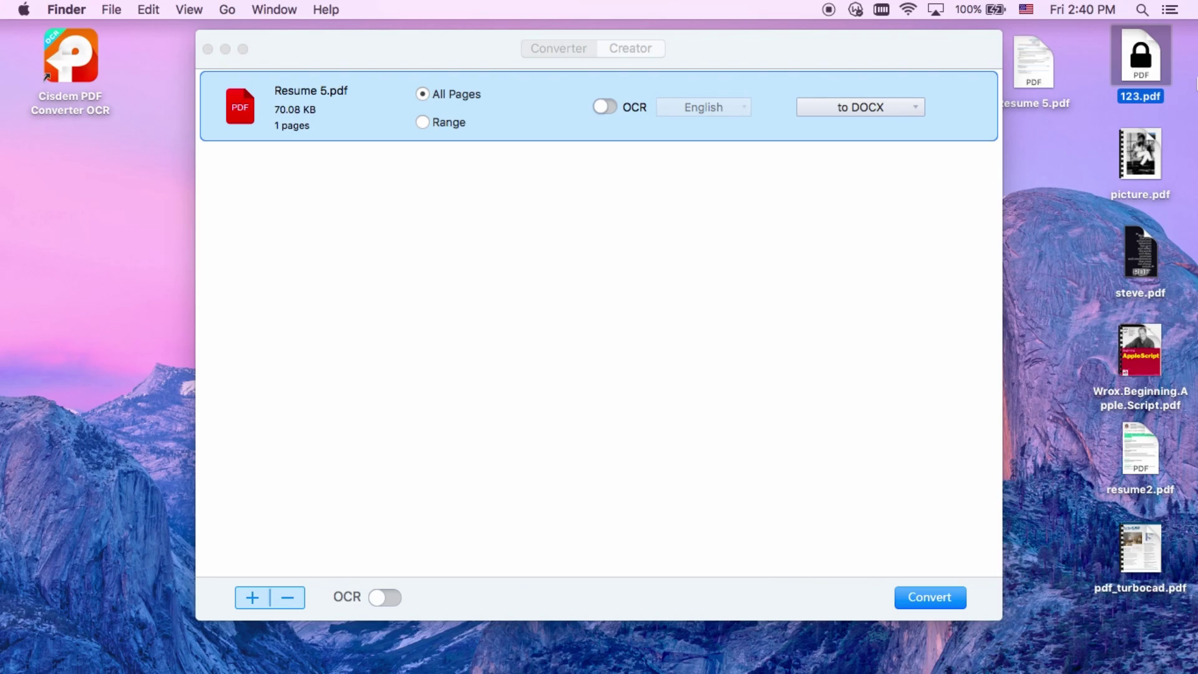
pyautogui.keyDown('super'); pyautogui.click(1146, 160); pyautogui.keyUp('super')
pyautogui.moveTo(1140, 154); pyautogui.dragTo(731, 190)
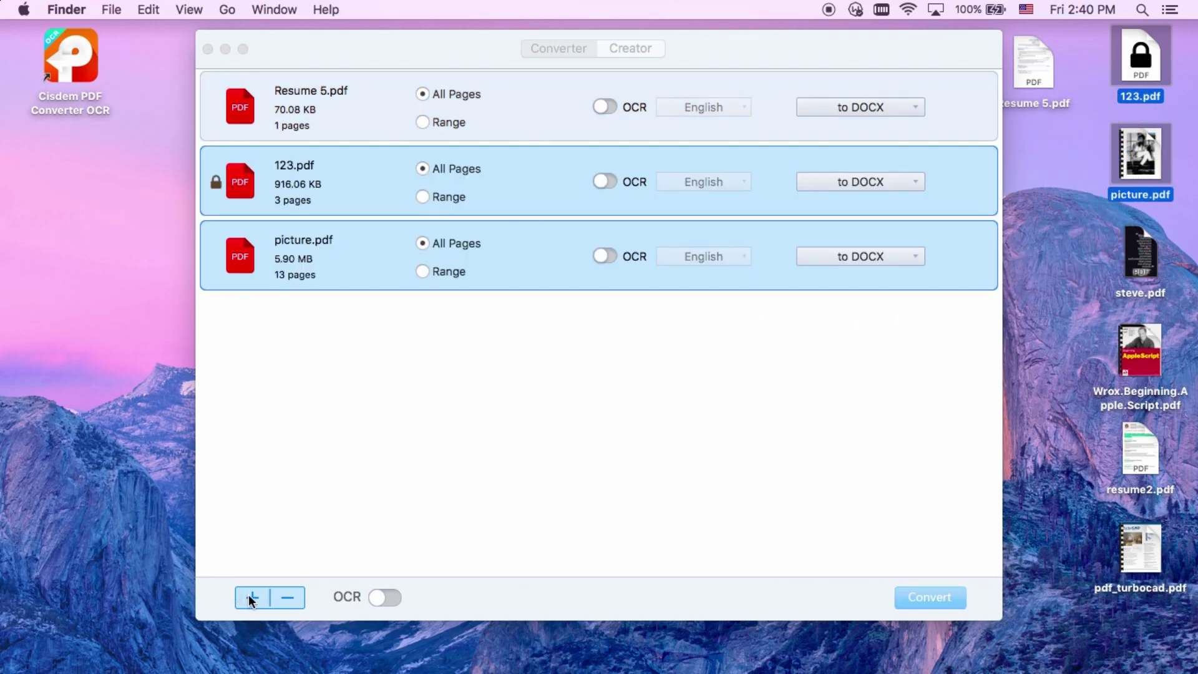
pyautogui.click(248, 594)
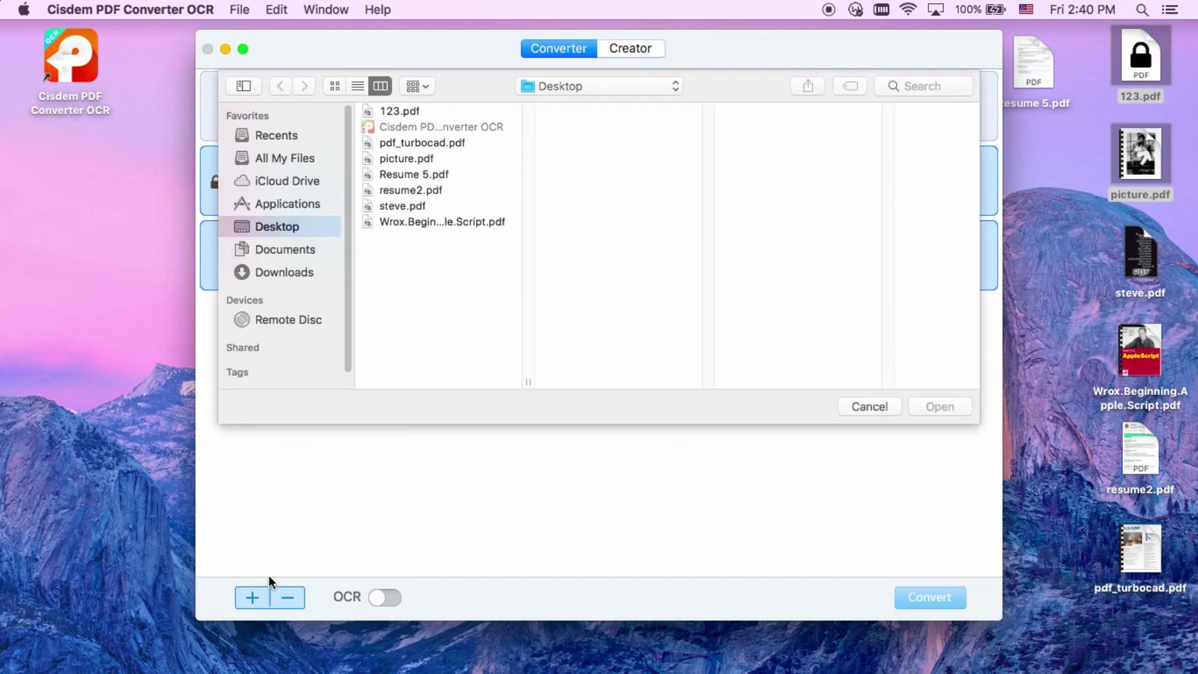
# Add pdf_turbocad.pdf, resume2.pdf, steve.pdf and Wrox.Beginning.Apple.Script.pdf through the Open sheet
pyautogui.click(400, 221)
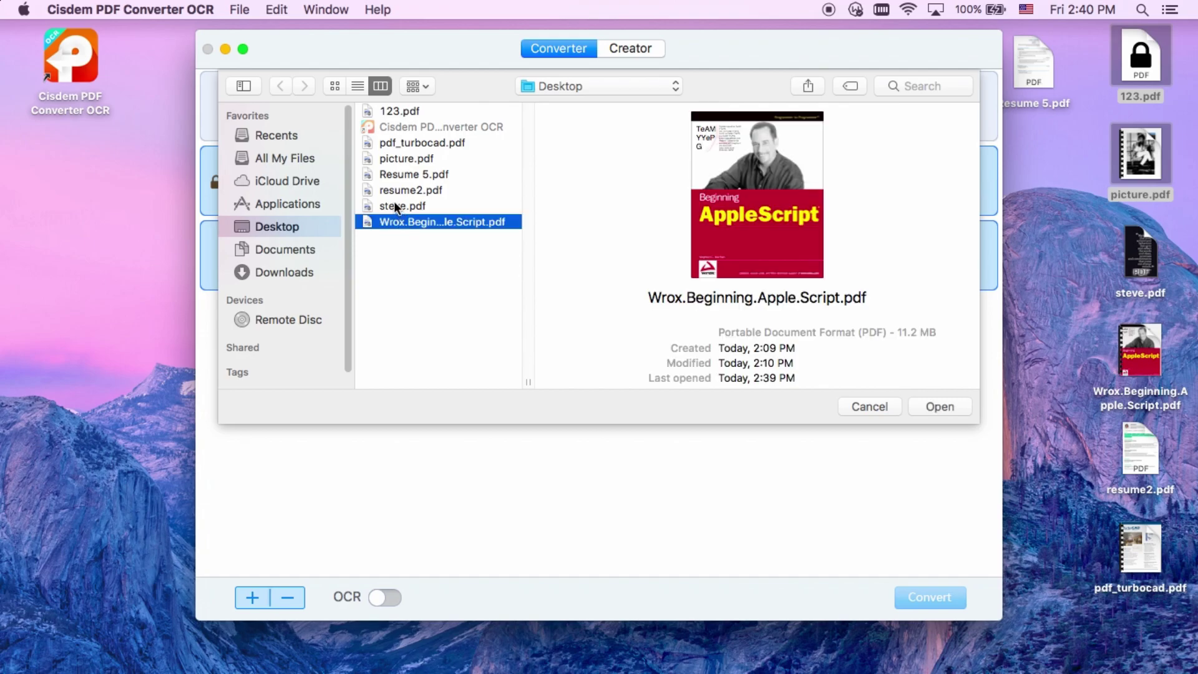
pyautogui.keyDown('super'); pyautogui.click(393, 205); pyautogui.keyUp('super')
pyautogui.keyDown('super'); pyautogui.click(403, 190); pyautogui.keyUp('super')
pyautogui.keyDown('super'); pyautogui.click(439, 143); pyautogui.keyUp('super')
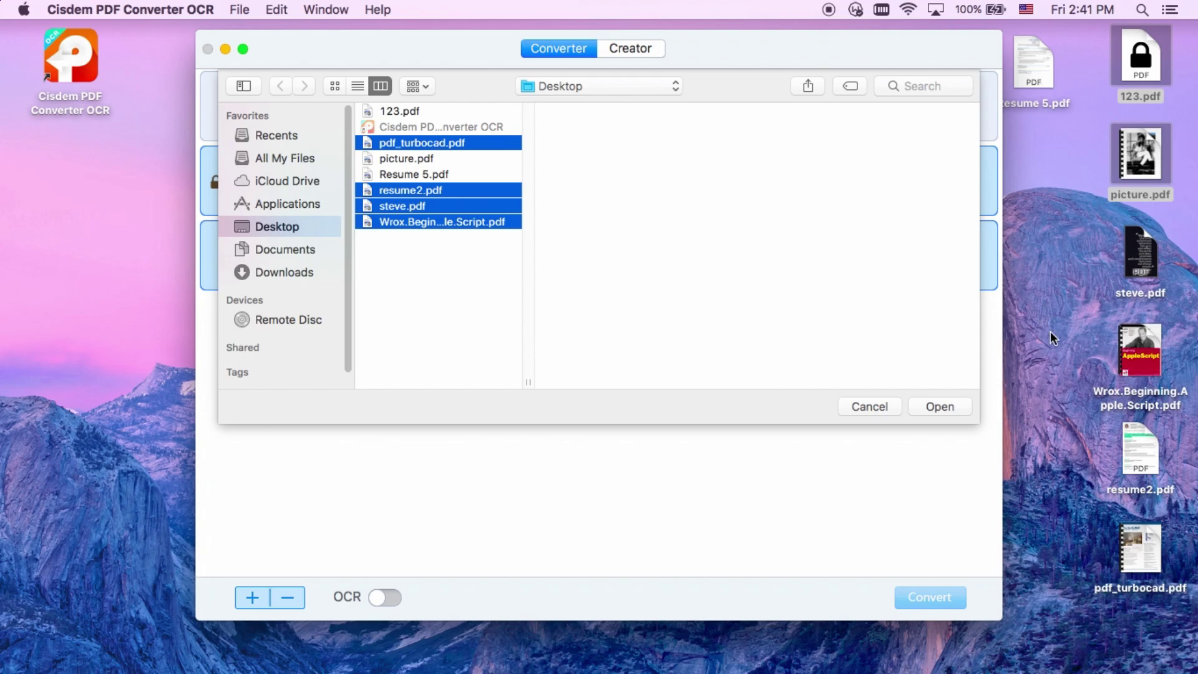
pyautogui.click(940, 406)
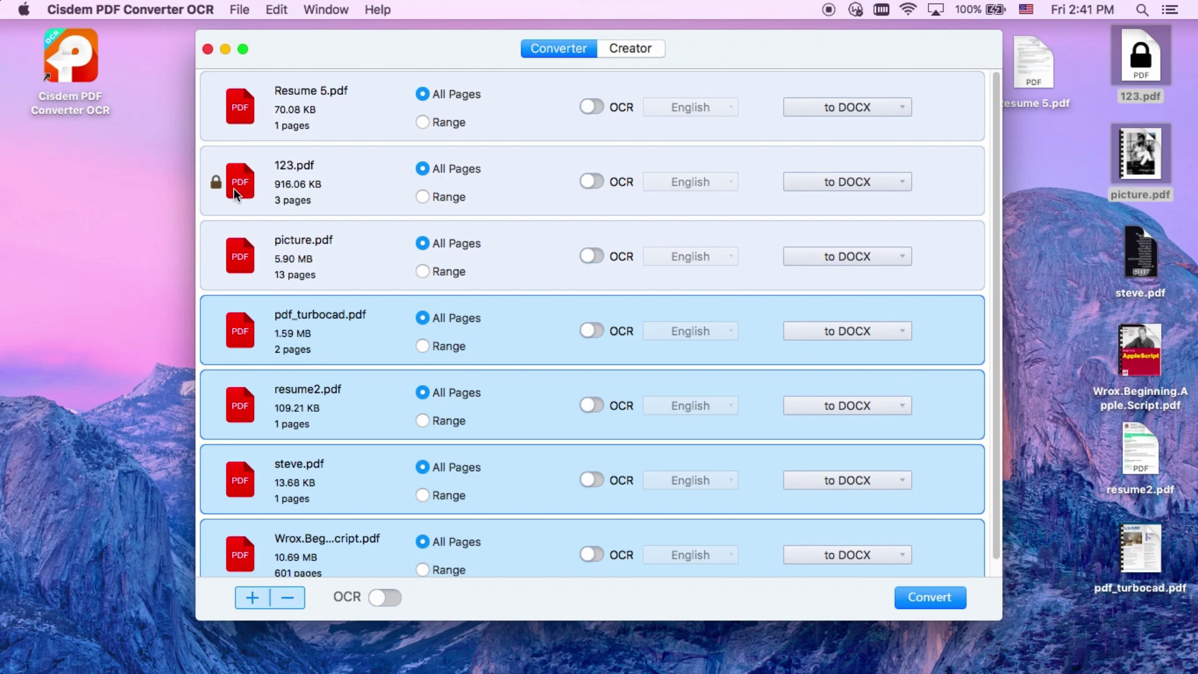
# Unlock 123.pdf by entering its user password
pyautogui.click(216, 182)
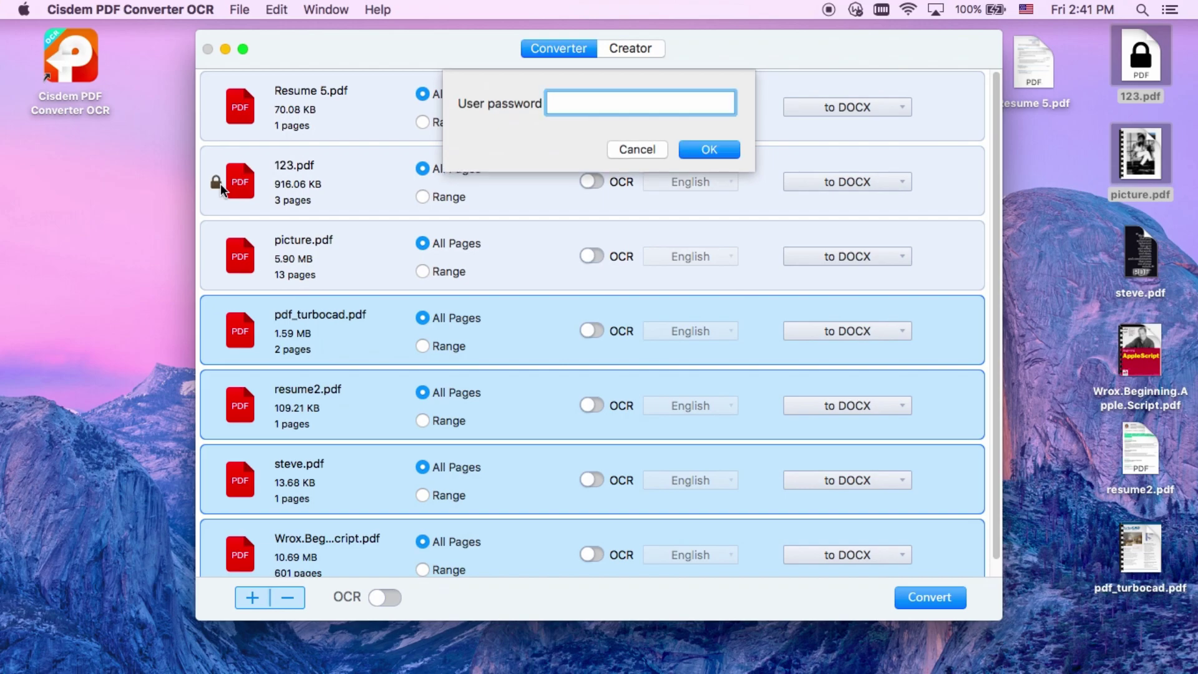
pyautogui.click(709, 150)
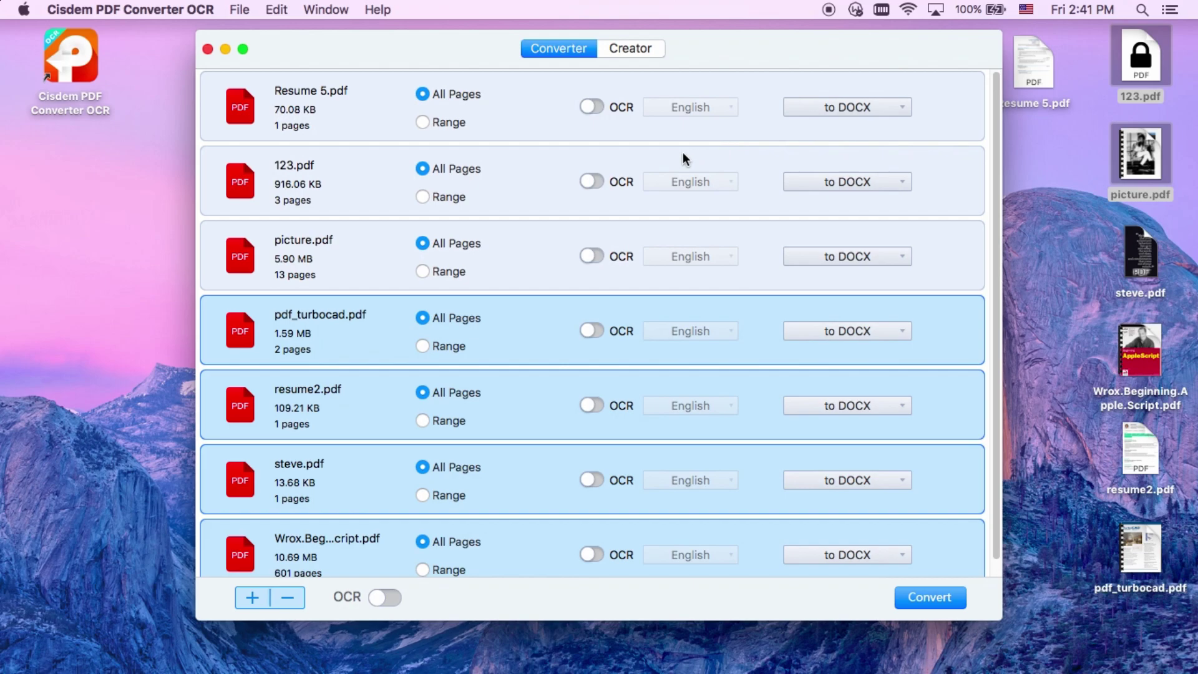
pyautogui.scroll(-2, 343, 268)
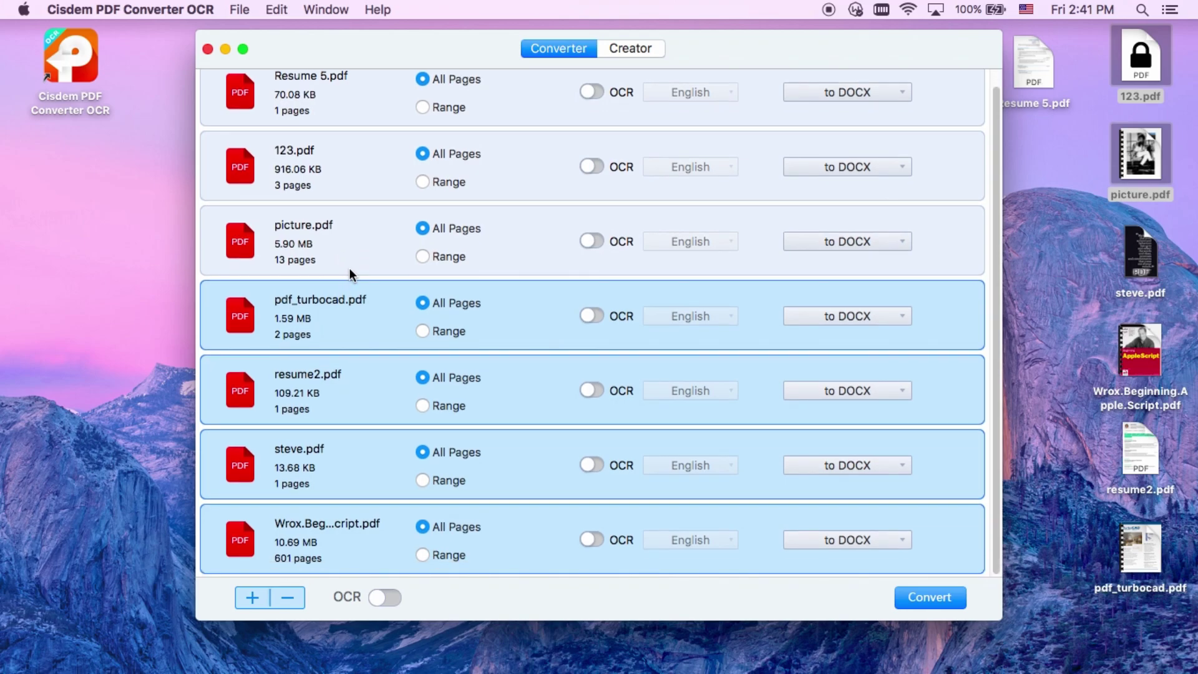
# Set the Wrox book to pages 44-46 with OCR on, leaving the language list unchanged
pyautogui.click(424, 555)
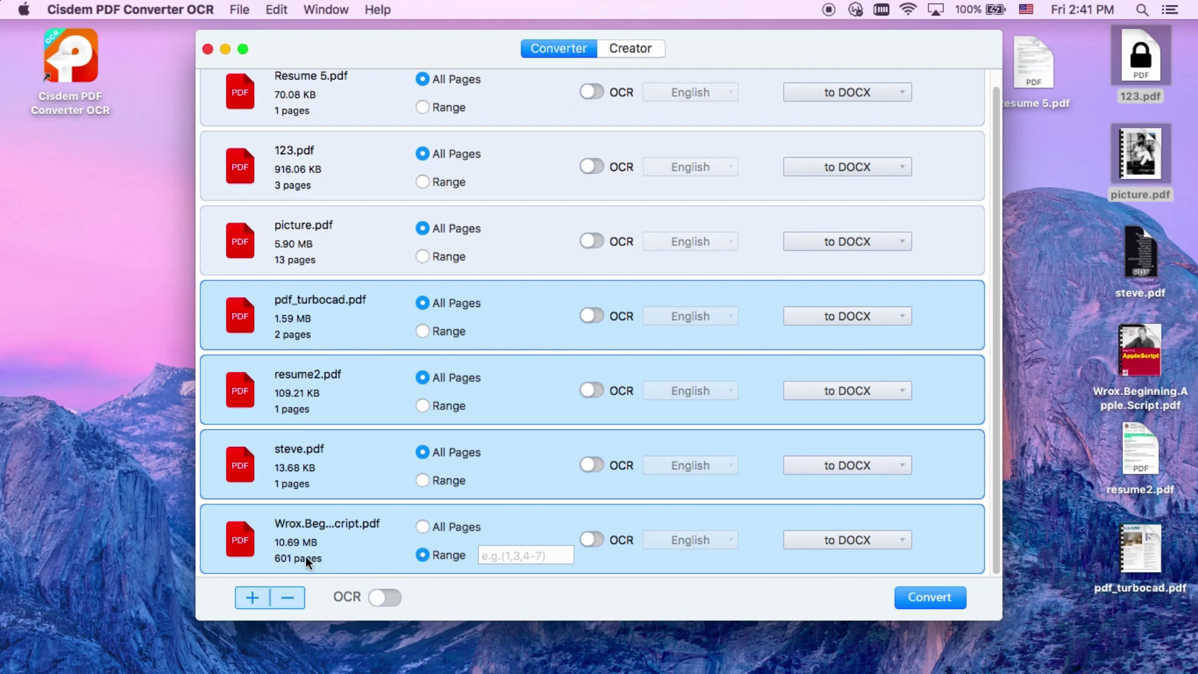
pyautogui.click(524, 555)
pyautogui.write('44-46')
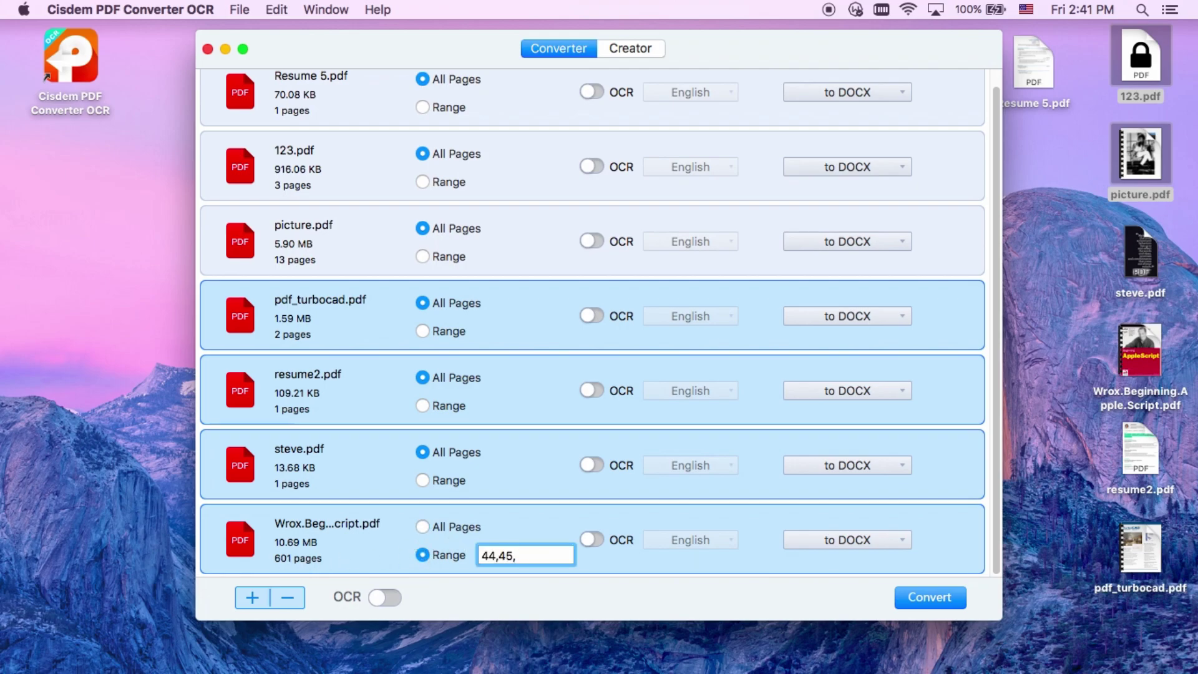
pyautogui.click(590, 539)
pyautogui.click(691, 540)
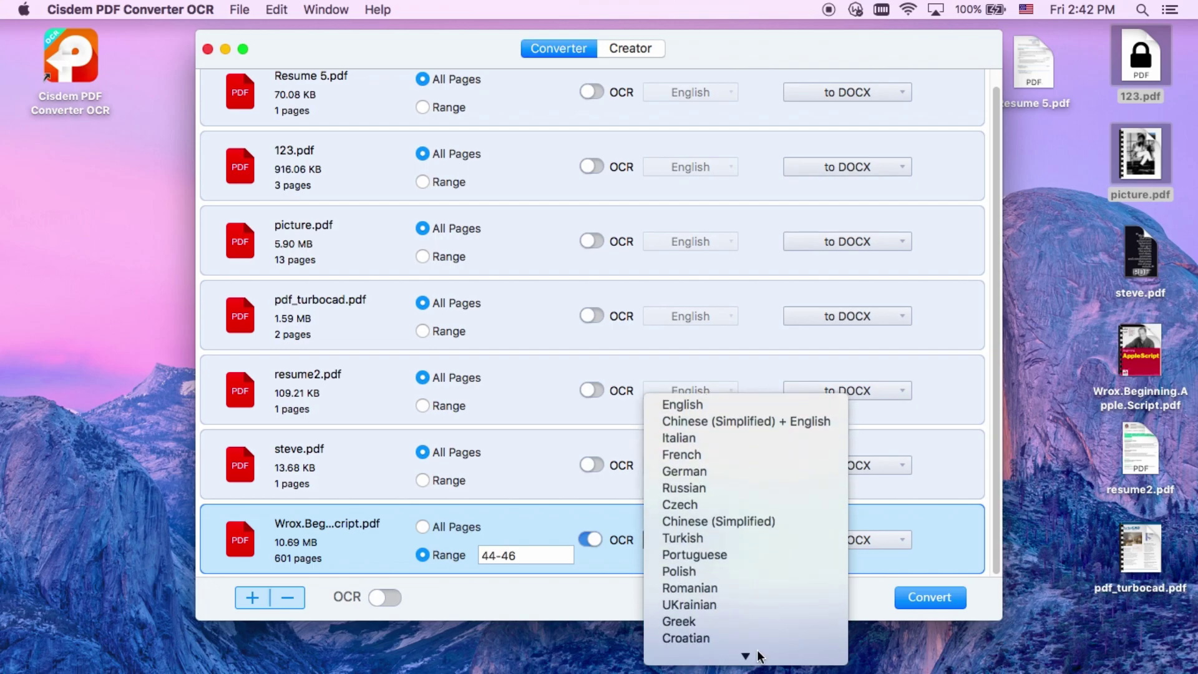
pyautogui.click(758, 655)
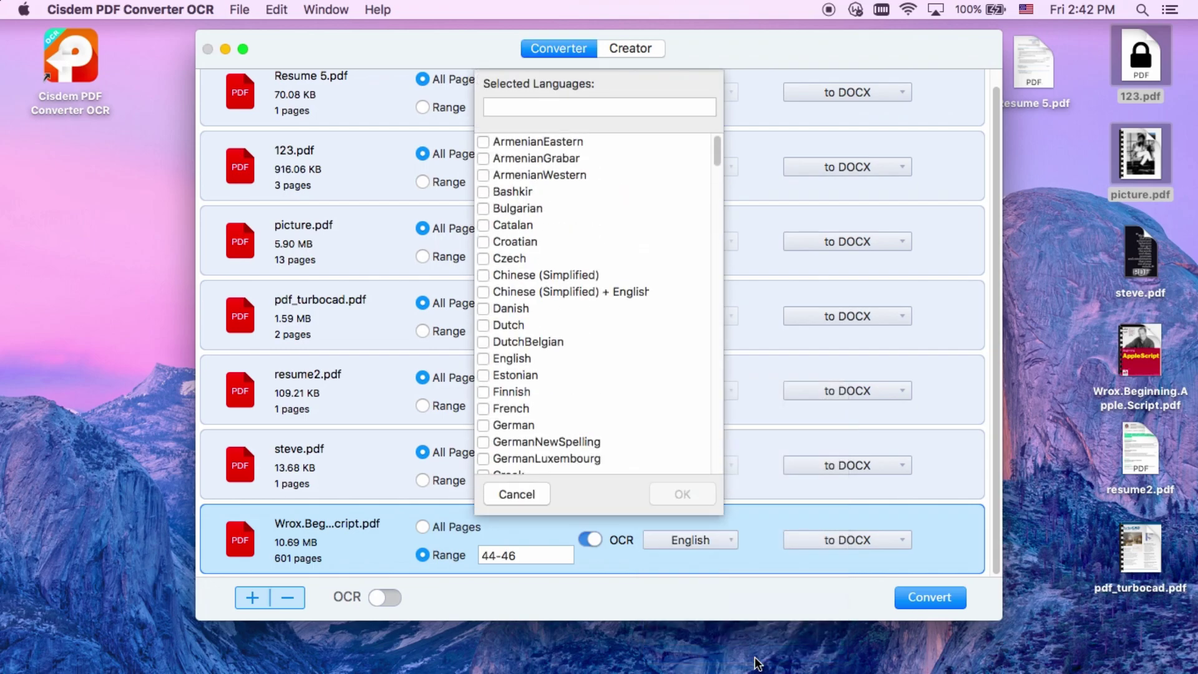
pyautogui.click(517, 496)
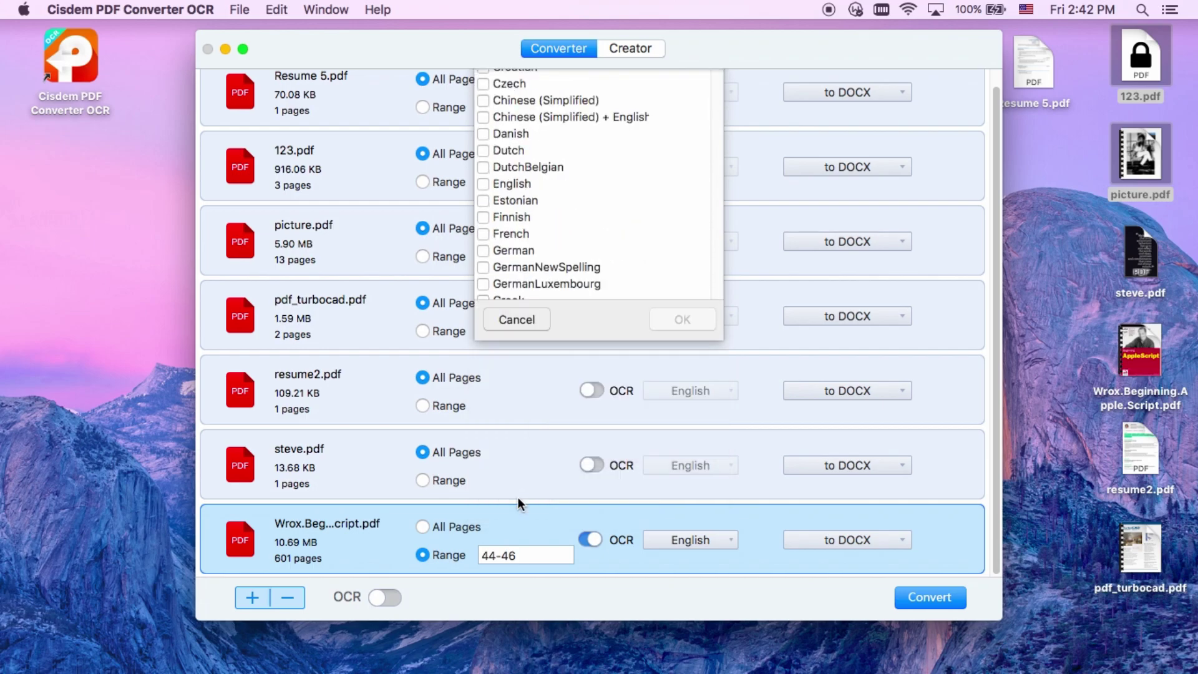
pyautogui.click(899, 537)
pyautogui.moveTo(842, 653)
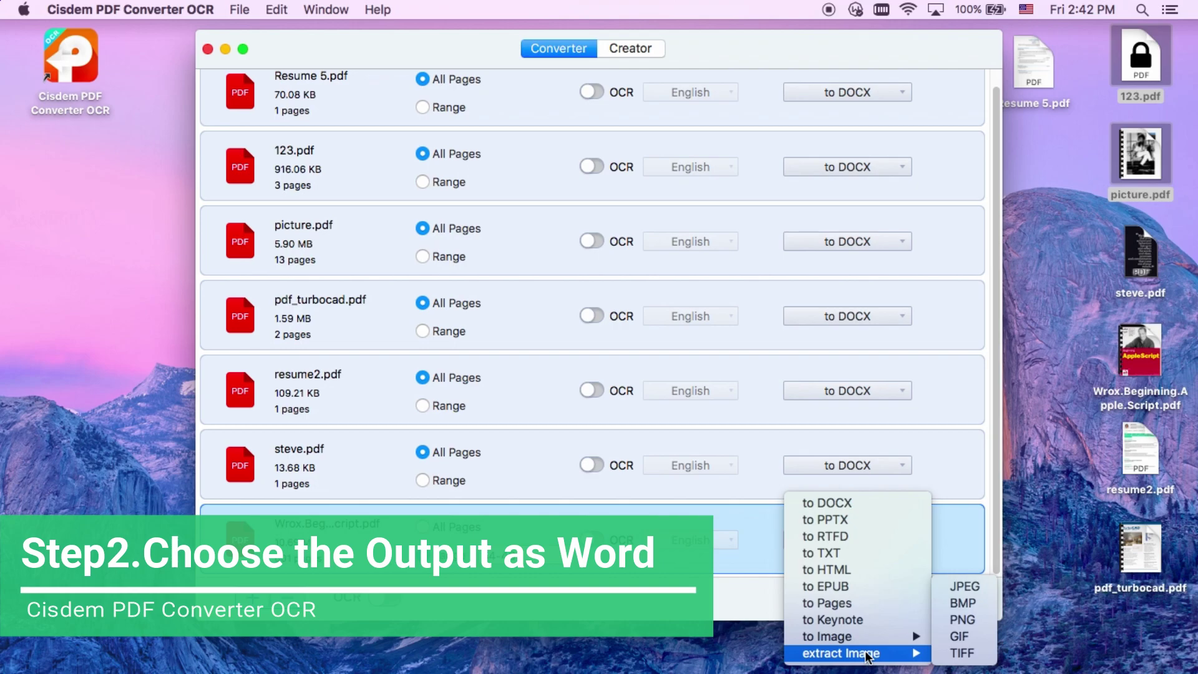
pyautogui.click(835, 505)
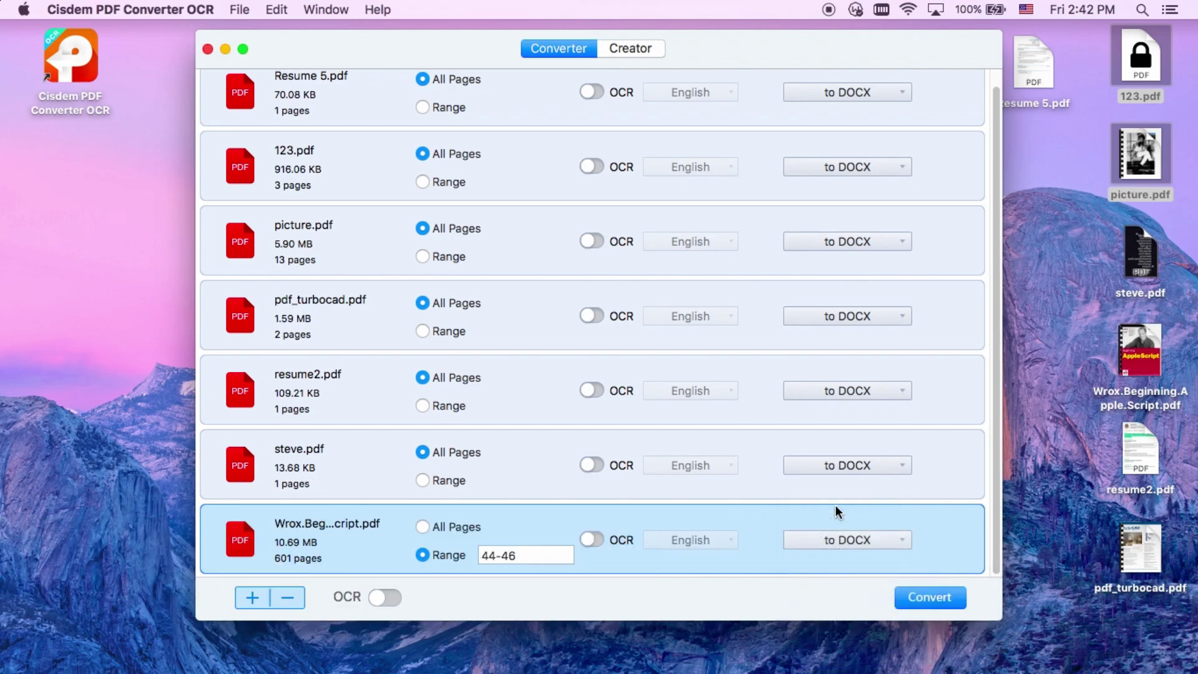
pyautogui.scroll(1, 867, 478)
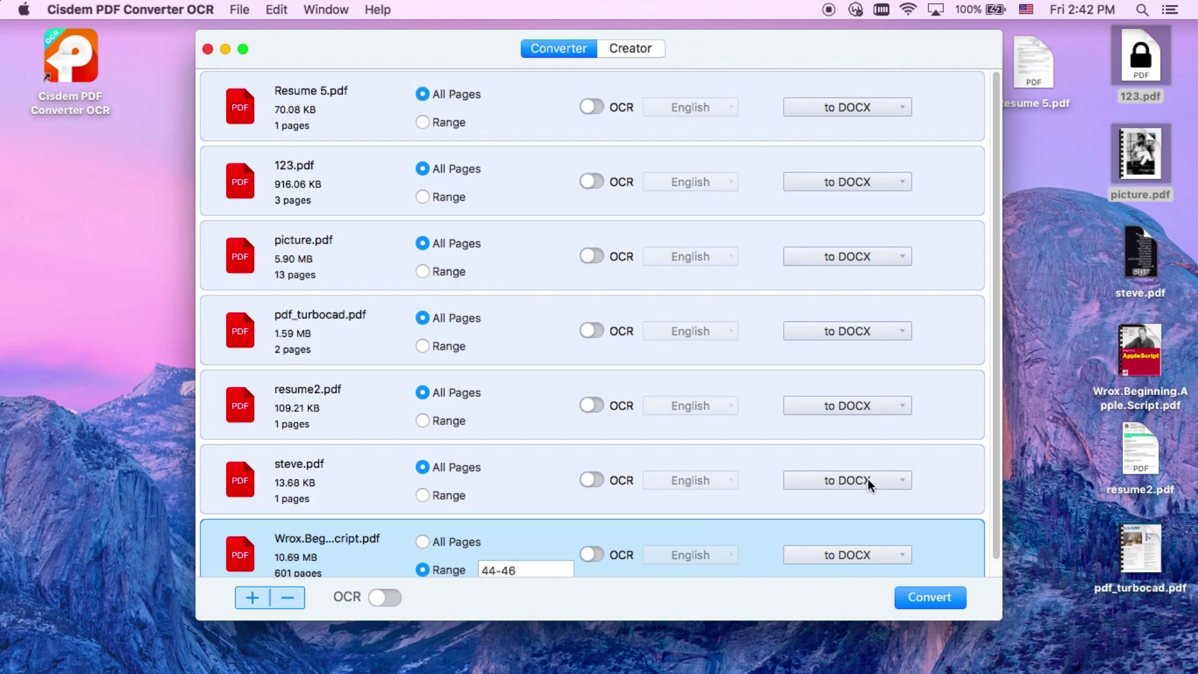
# Convert Resume 5.pdf, then the other six PDFs, and open pdf_turbocad.docx from the output folder
pyautogui.click(926, 110)
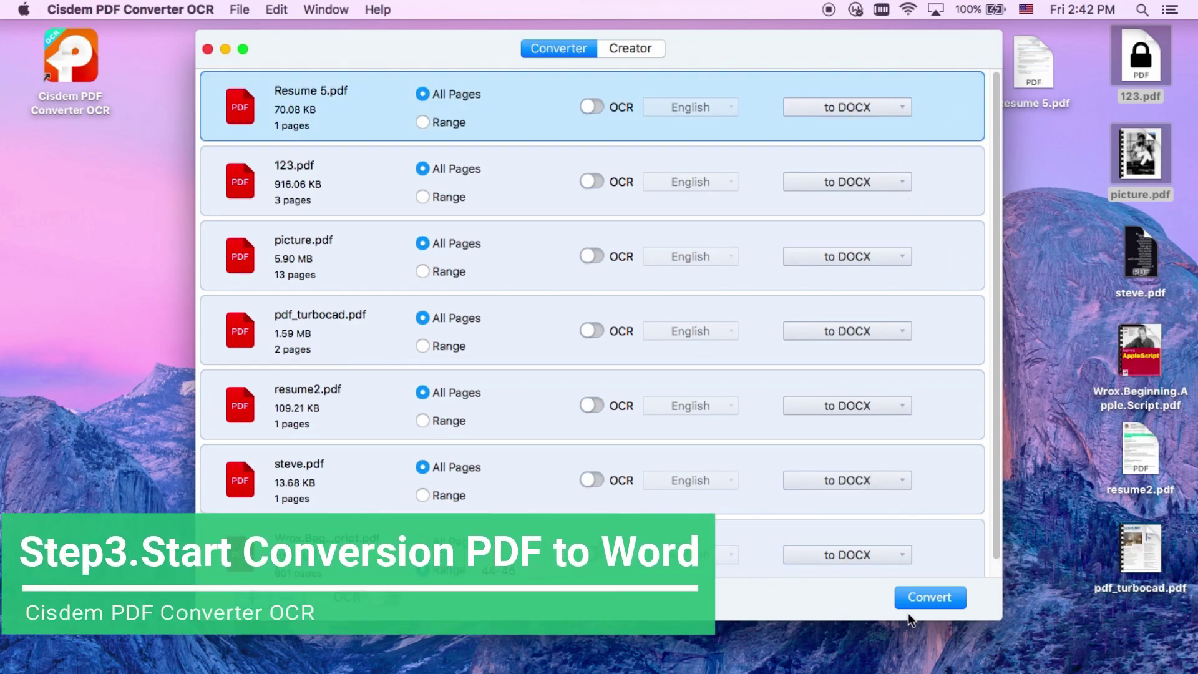
pyautogui.click(929, 599)
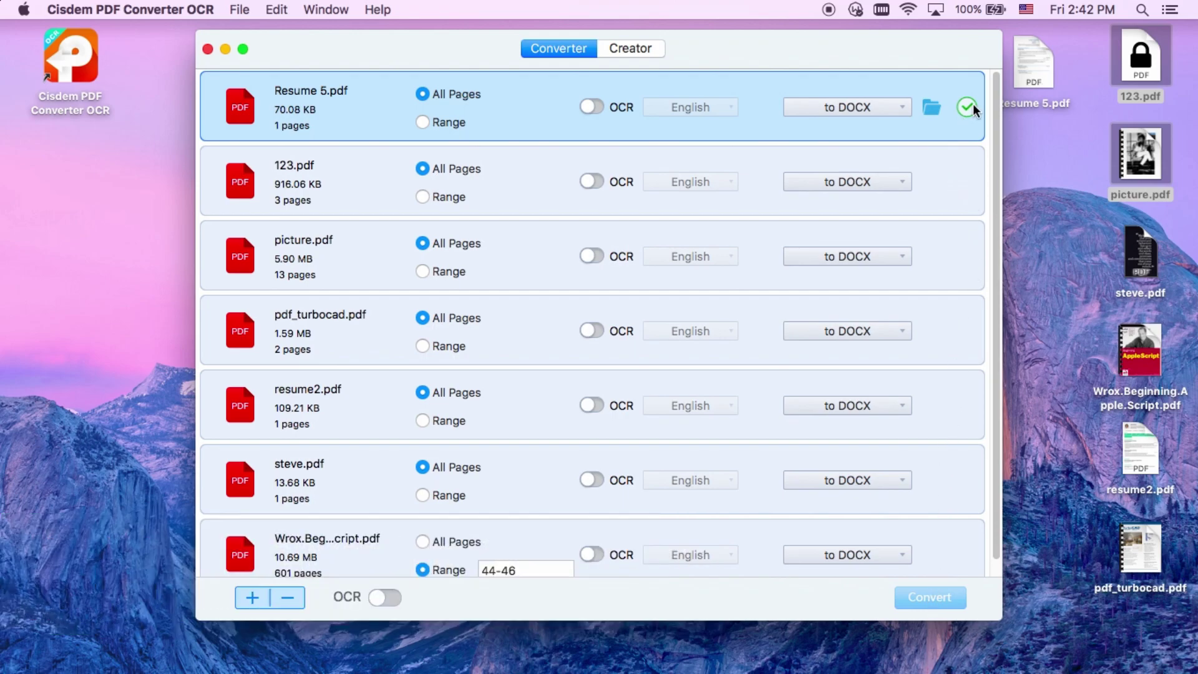
pyautogui.click(954, 186)
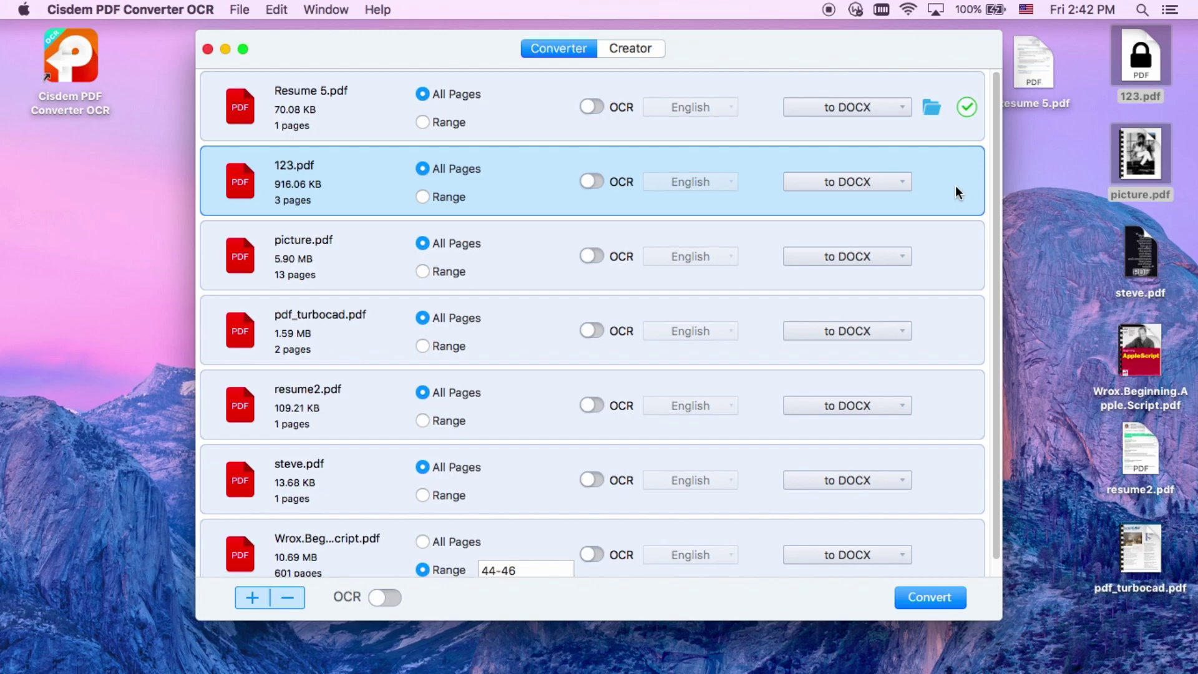
pyautogui.keyDown('super'); pyautogui.click(959, 250); pyautogui.keyUp('super')
pyautogui.keyDown('super'); pyautogui.click(968, 322); pyautogui.keyUp('super')
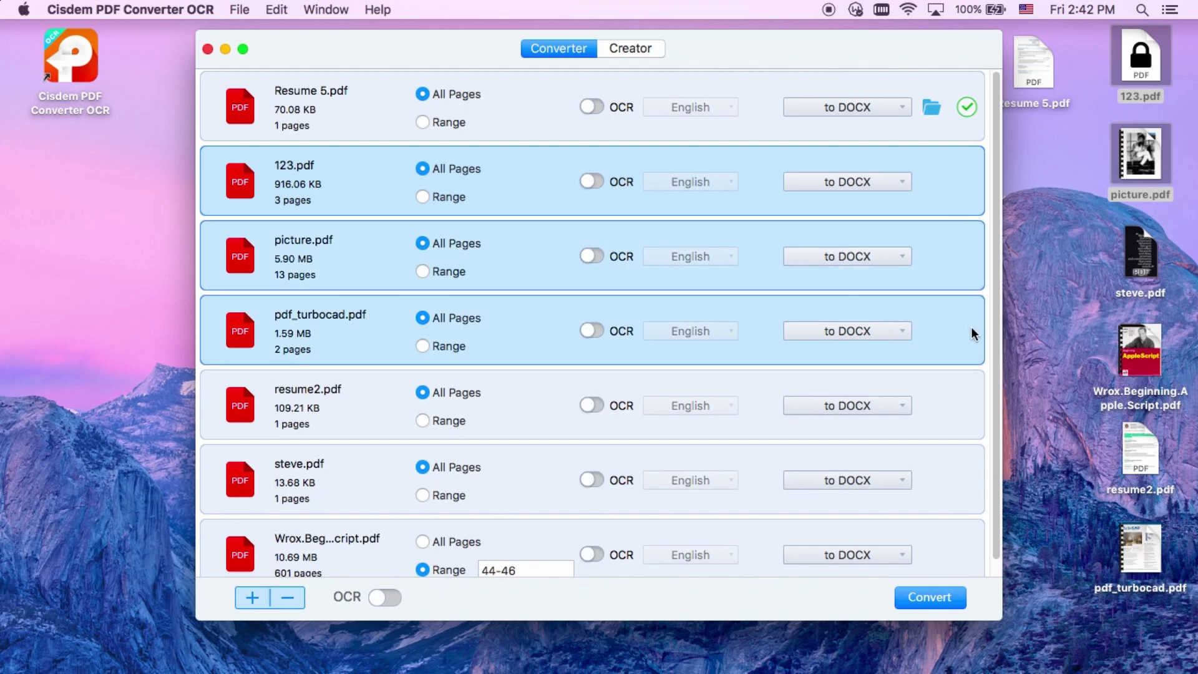
pyautogui.keyDown('super'); pyautogui.click(964, 427); pyautogui.keyUp('super')
pyautogui.keyDown('super'); pyautogui.click(968, 483); pyautogui.keyUp('super')
pyautogui.scroll(-1, 968, 482)
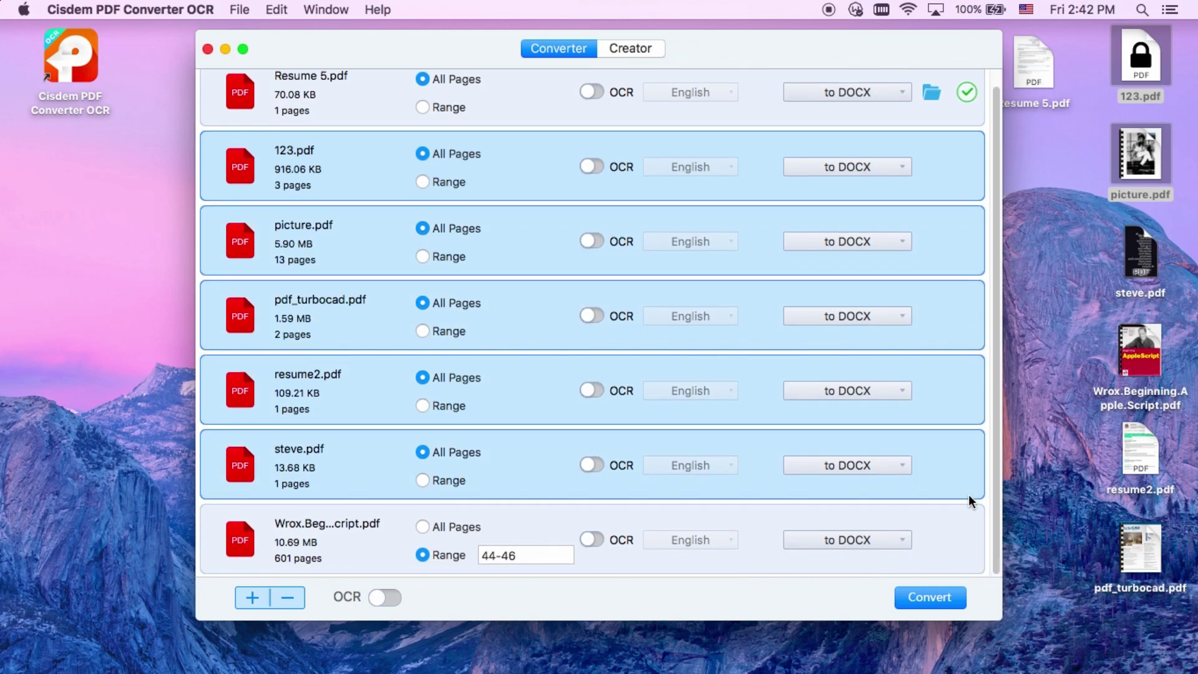
pyautogui.keyDown('super'); pyautogui.click(968, 524); pyautogui.keyUp('super')
pyautogui.click(929, 597)
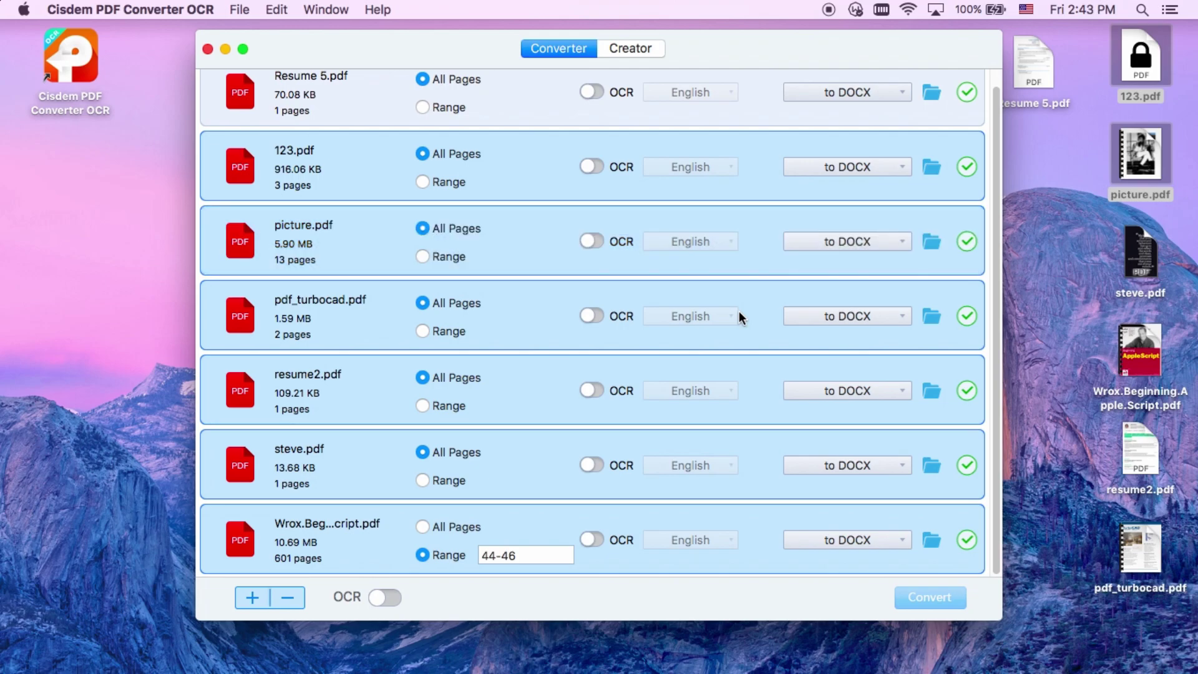
pyautogui.click(931, 316)
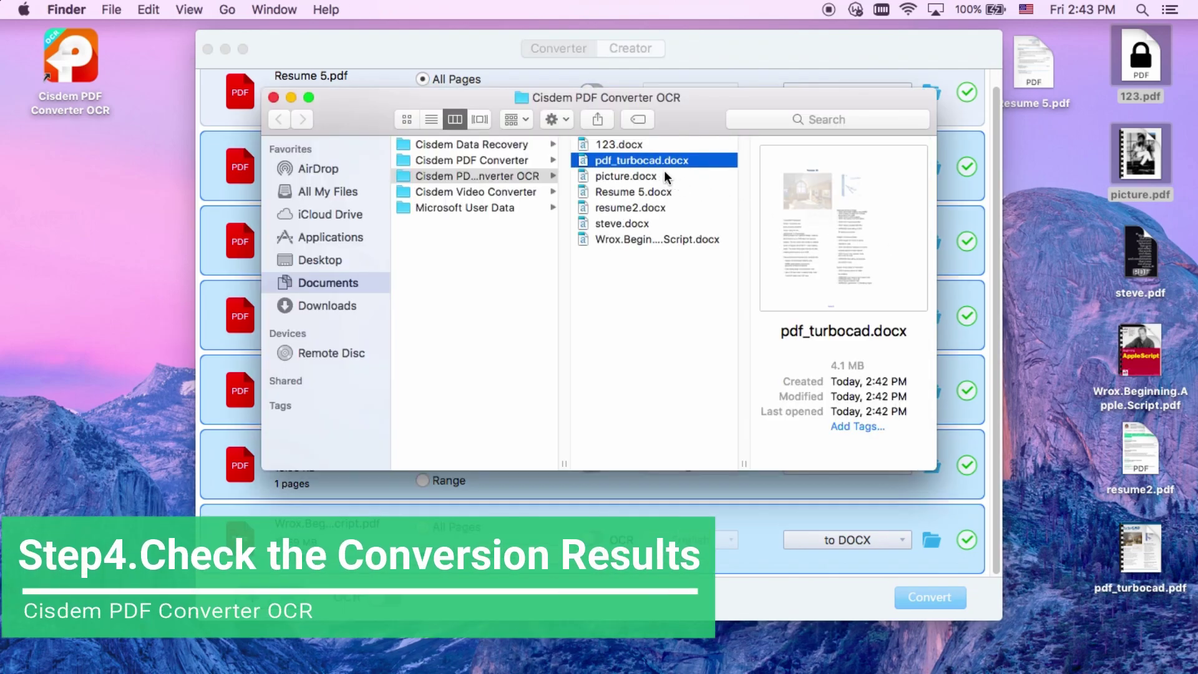
pyautogui.doubleClick(678, 160)
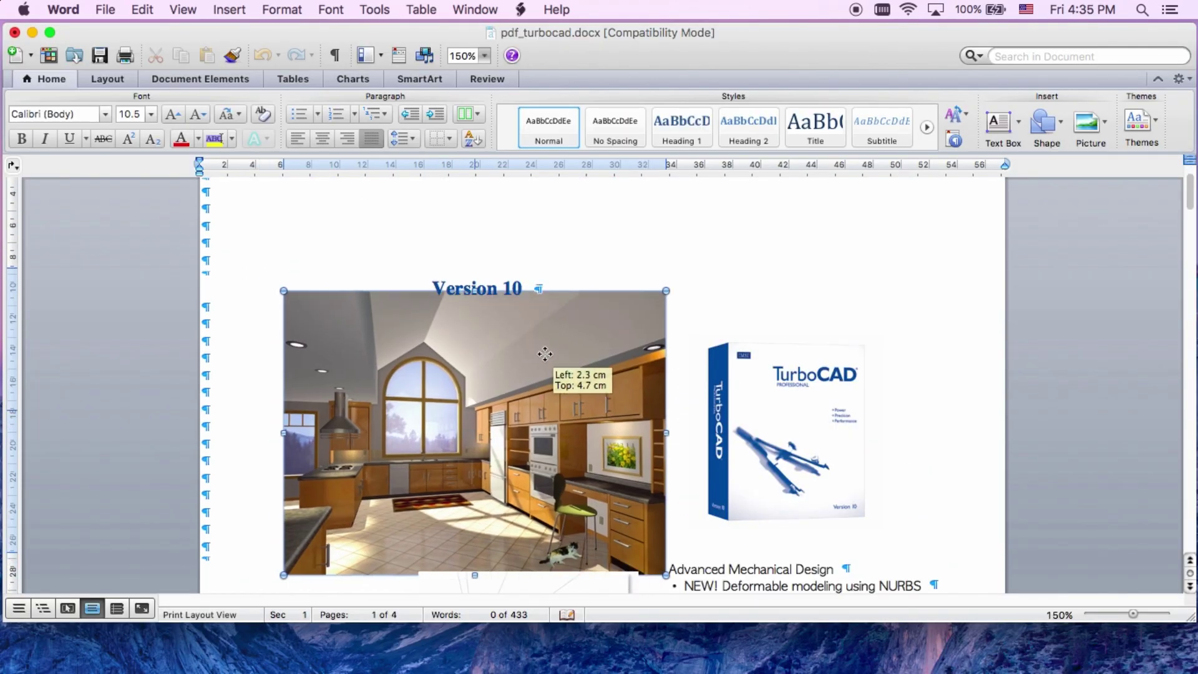
# Reposition the kitchen photo and the TurboCAD box picture in pdf_turbocad.docx
pyautogui.moveTo(544, 354); pyautogui.dragTo(556, 374)
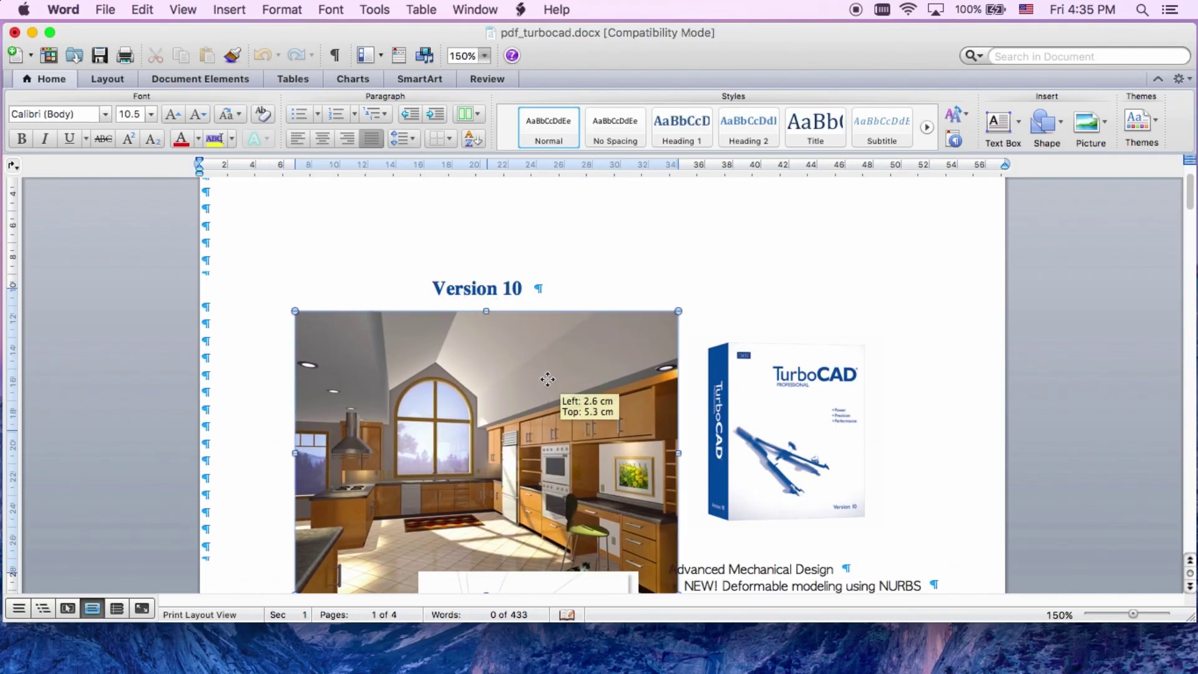
pyautogui.moveTo(767, 412); pyautogui.dragTo(759, 379)
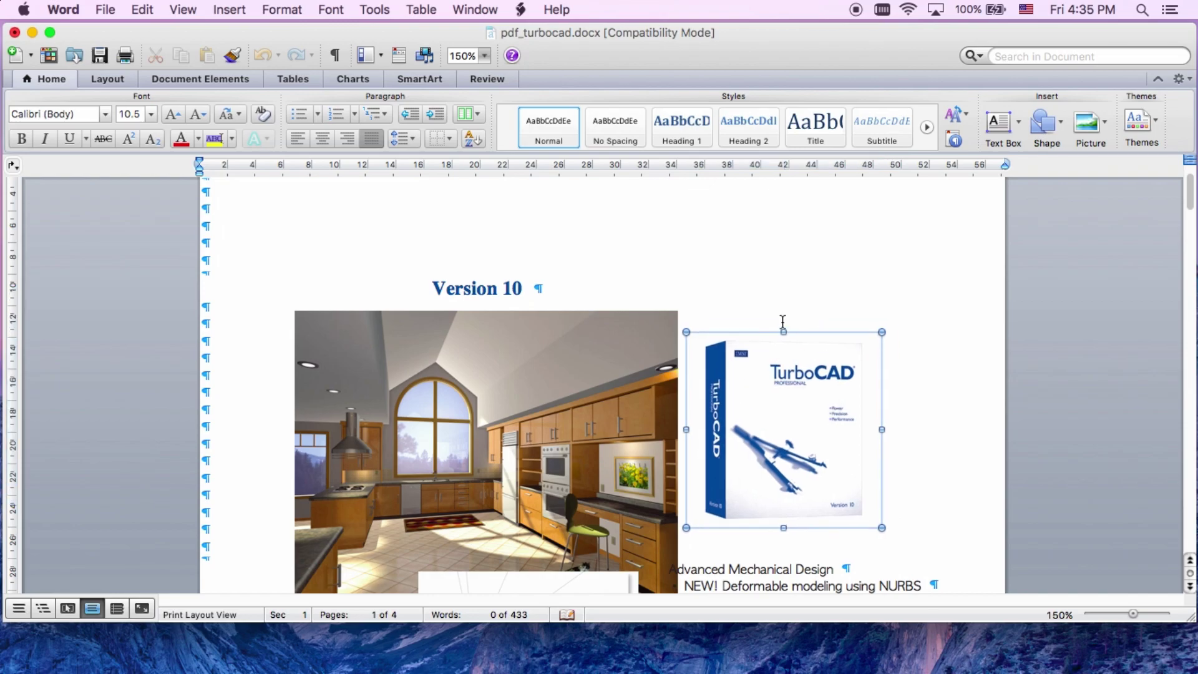
pyautogui.scroll(-5, 622, 395)
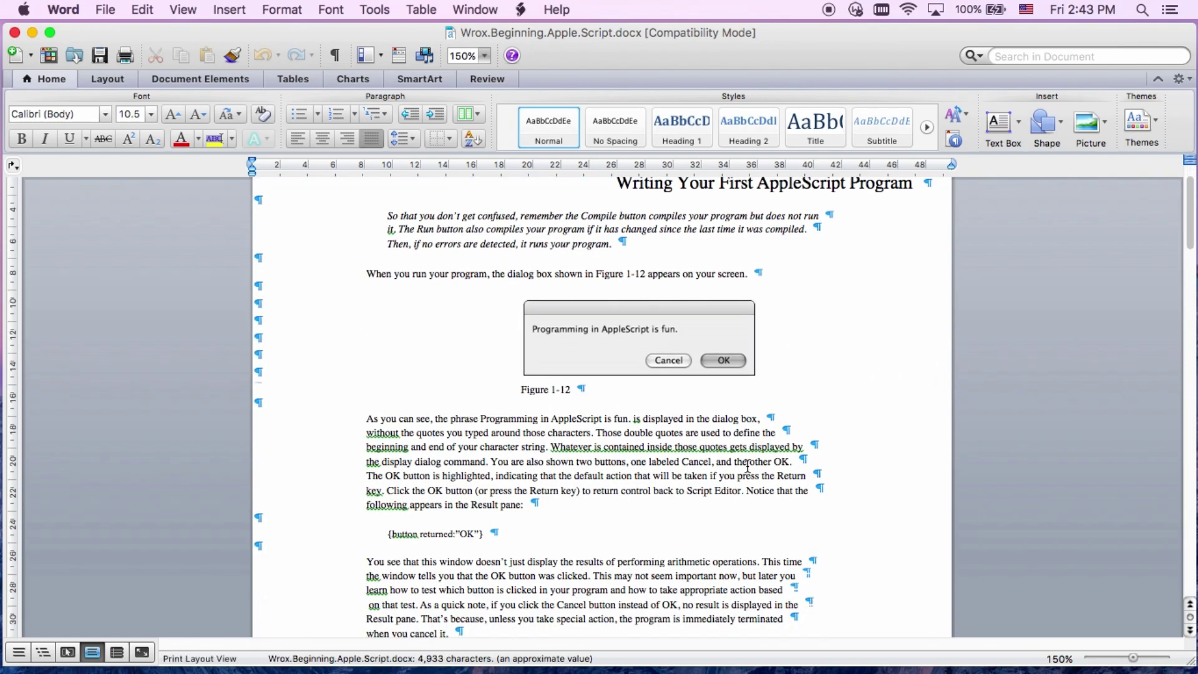
pyautogui.scroll(-5, 748, 464)
pyautogui.scroll(-3, 748, 466)
pyautogui.scroll(-3, 748, 465)
pyautogui.scroll(-5, 748, 465)
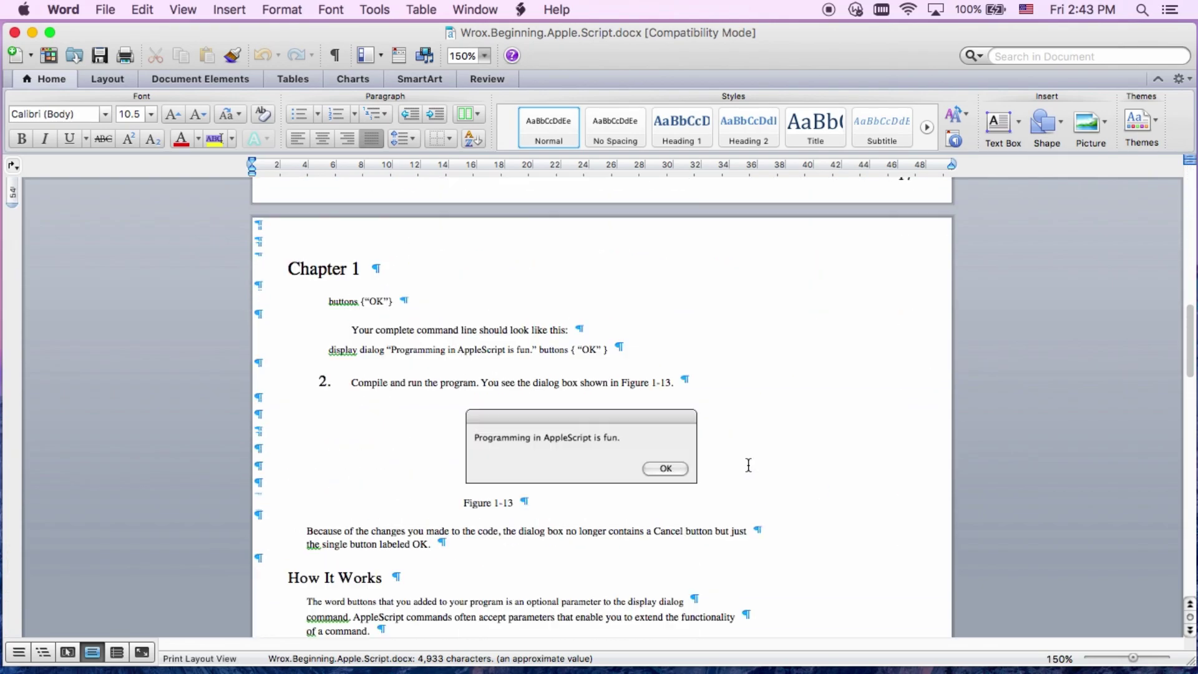
pyautogui.scroll(-4, 747, 465)
pyautogui.scroll(-4, 748, 466)
pyautogui.scroll(-2, 748, 465)
pyautogui.scroll(5, 747, 466)
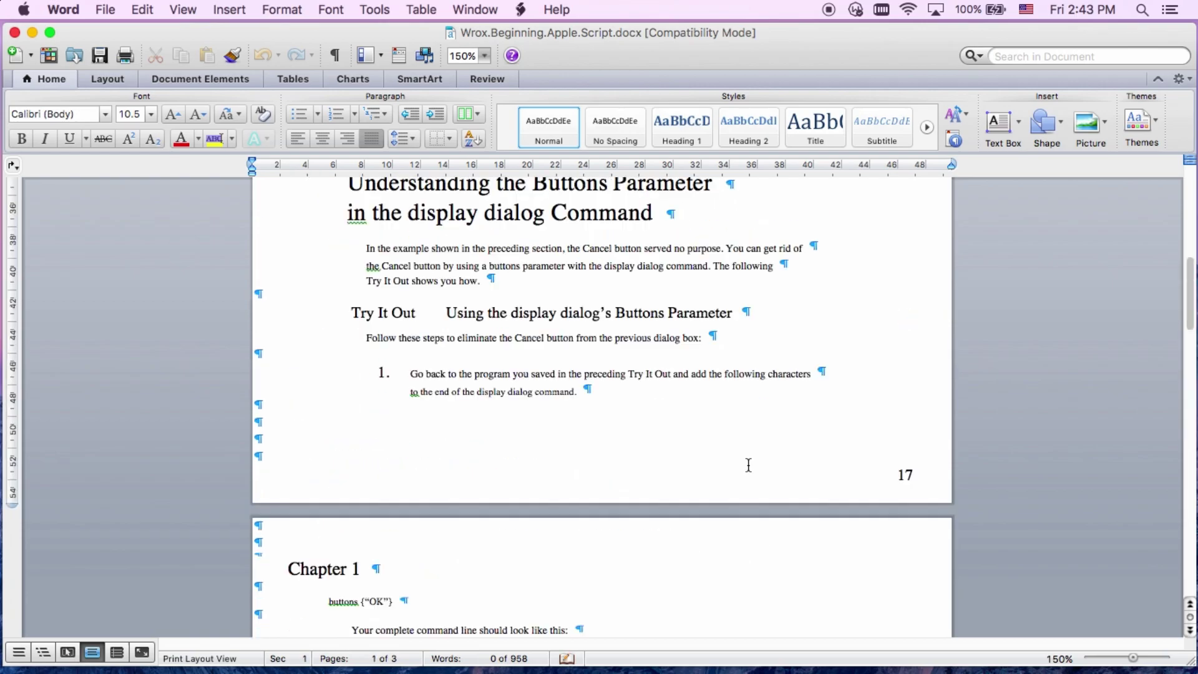
pyautogui.scroll(5, 748, 464)
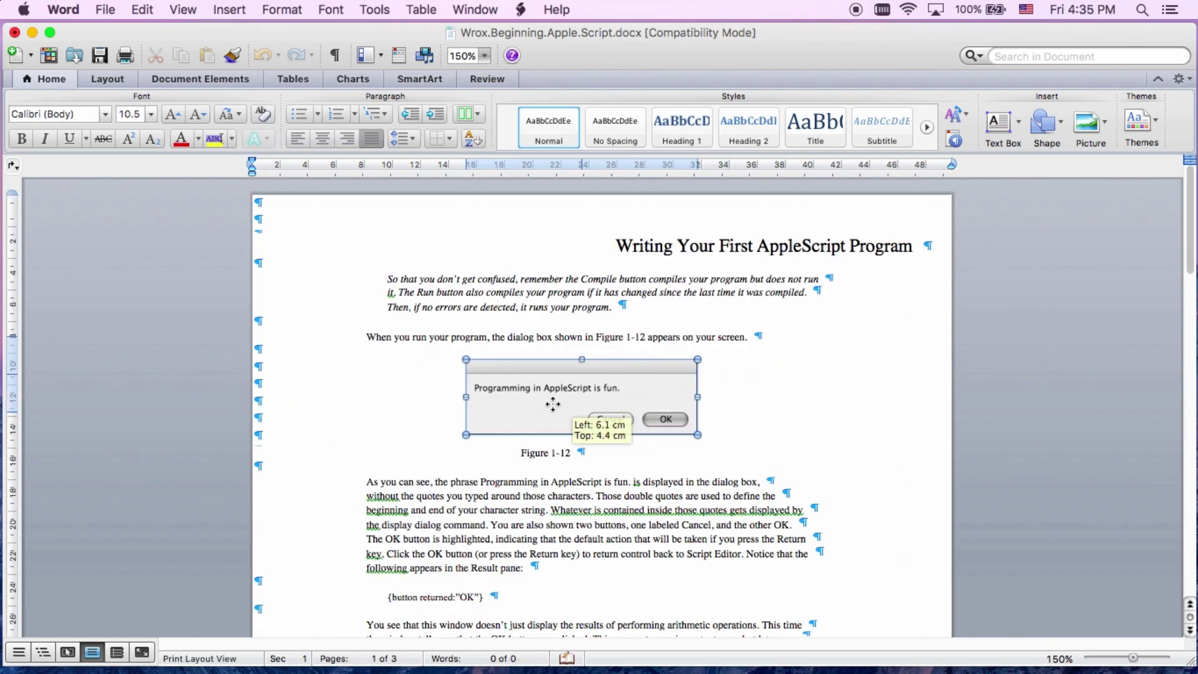
# Move the Figure 1-12 picture left in the Wrox document, then close it
pyautogui.moveTo(552, 404); pyautogui.dragTo(468, 404)
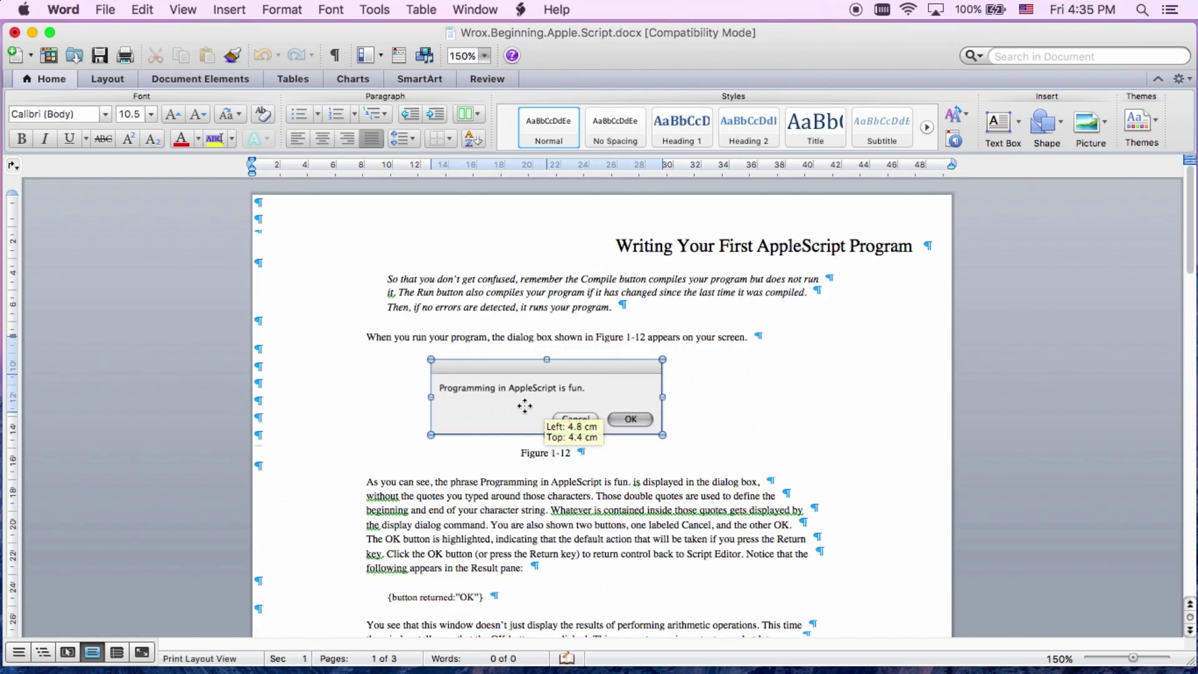
pyautogui.click(655, 241)
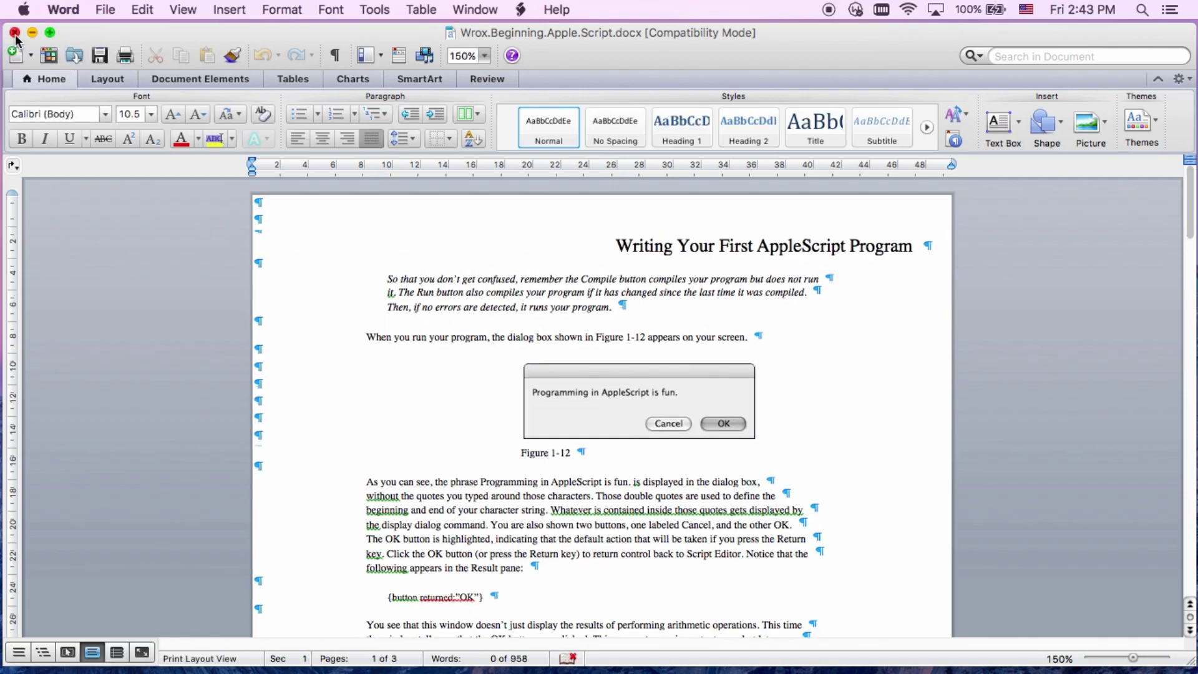
pyautogui.click(15, 32)
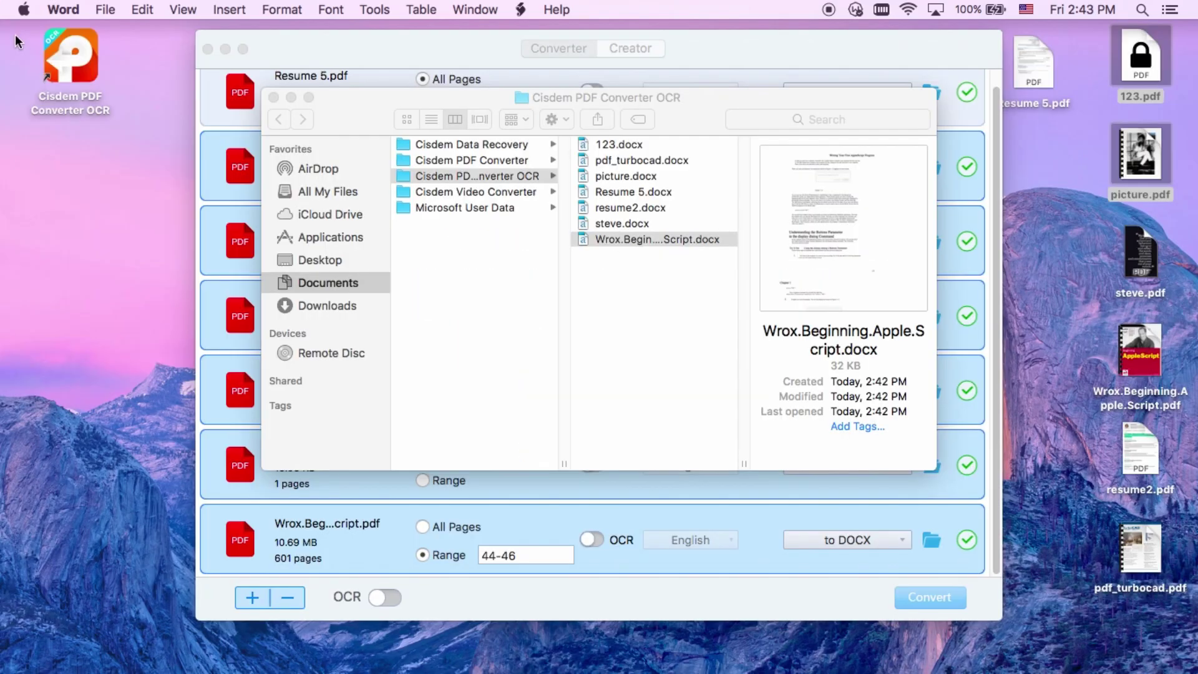
# Close the Finder folder of converted DOCX files and the Cisdem PDF Converter OCR window
pyautogui.click(274, 98)
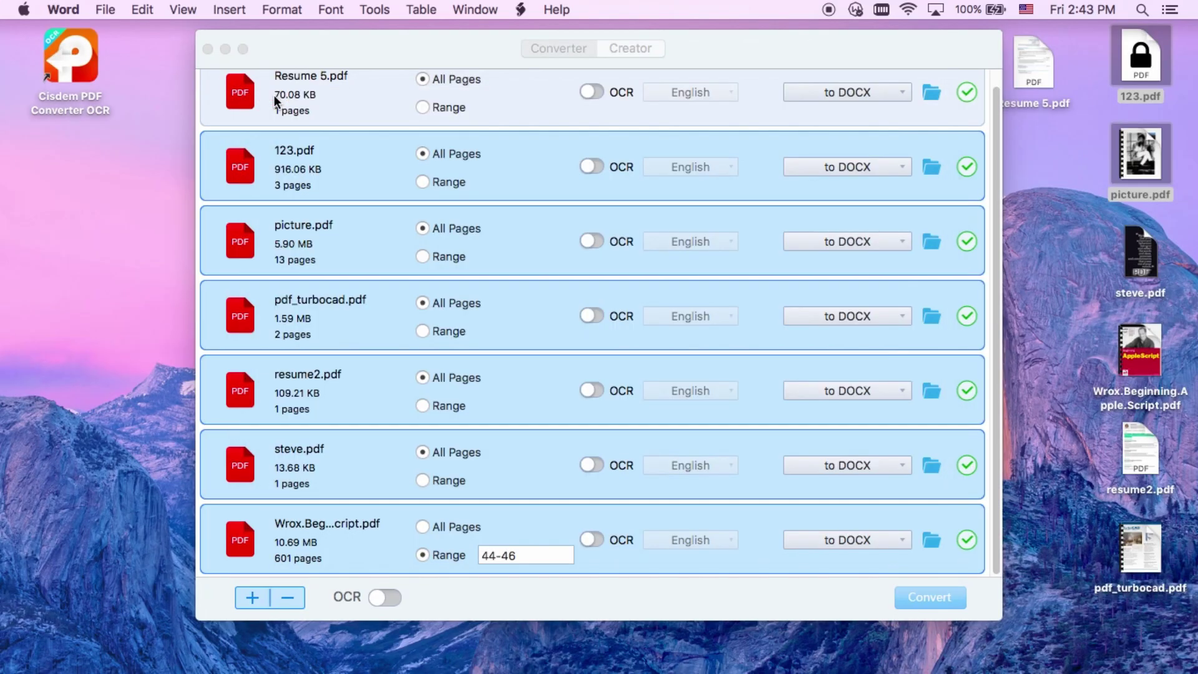
pyautogui.click(207, 49)
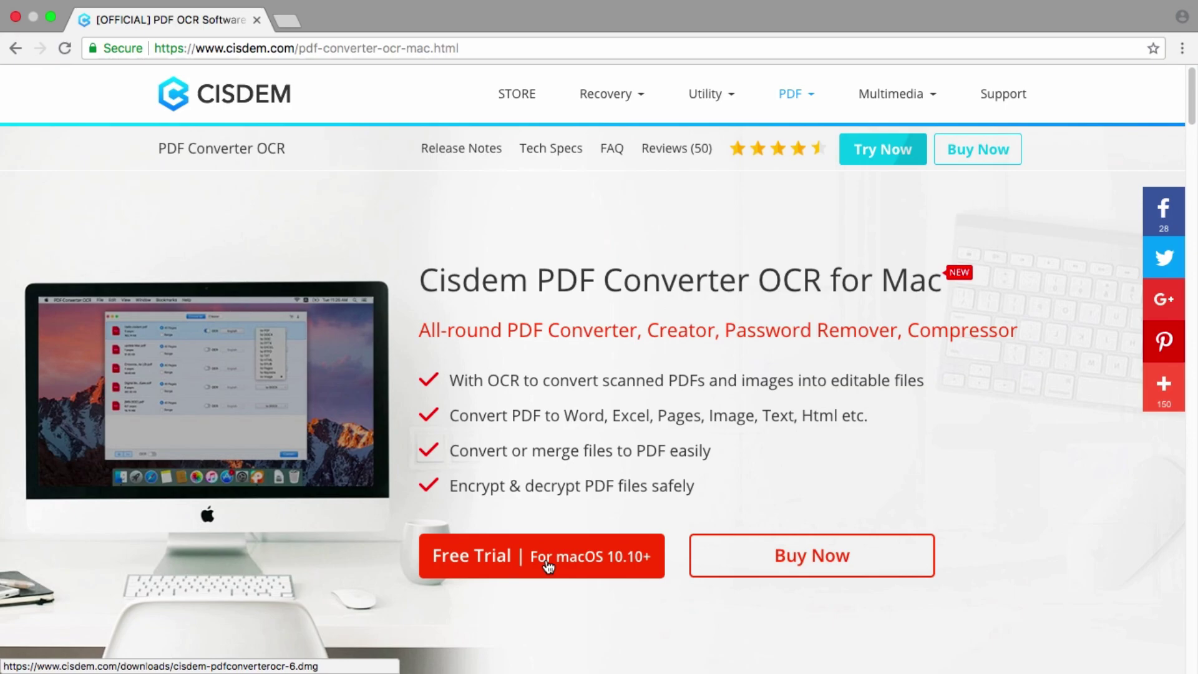
# Close the Chrome window showing the Cisdem PDF Converter OCR for Mac page
pyautogui.click(15, 17)
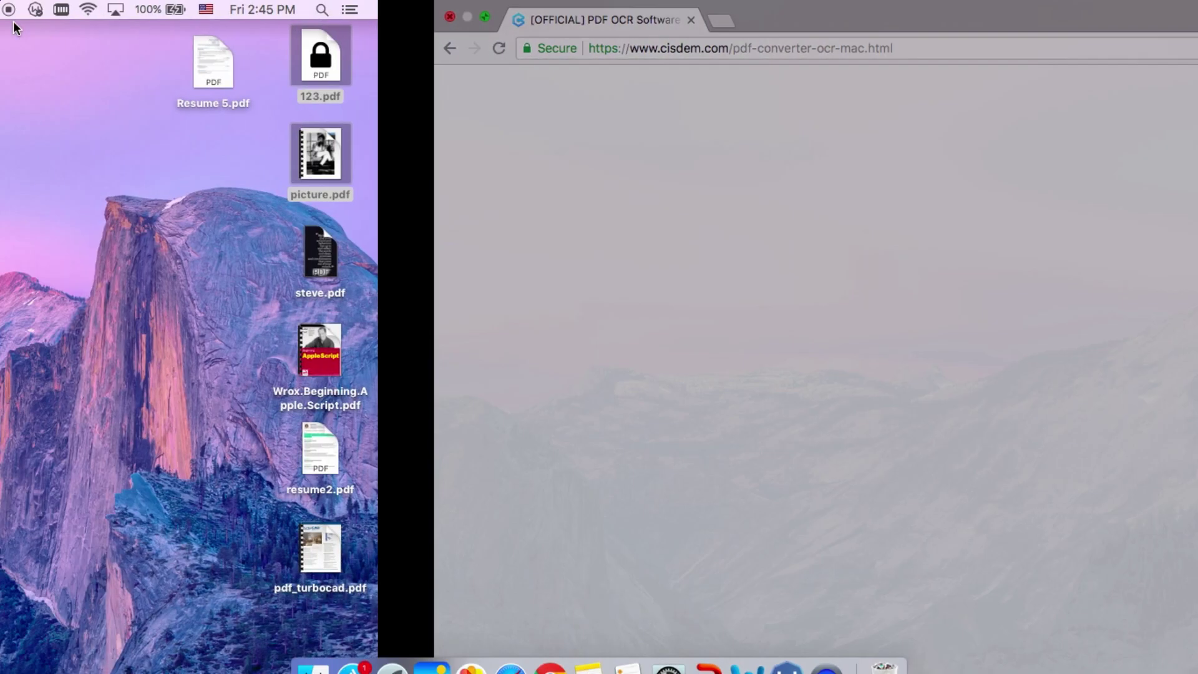